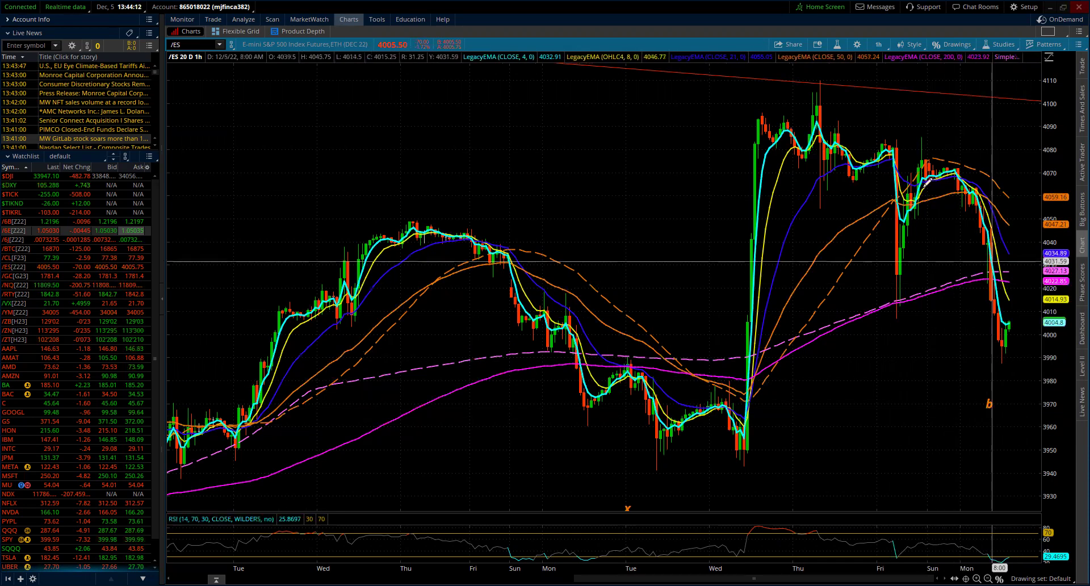
Rescale the price axis and move the 'a' wave label onto the Thursday high.
drag(1061, 184, 1062, 164)
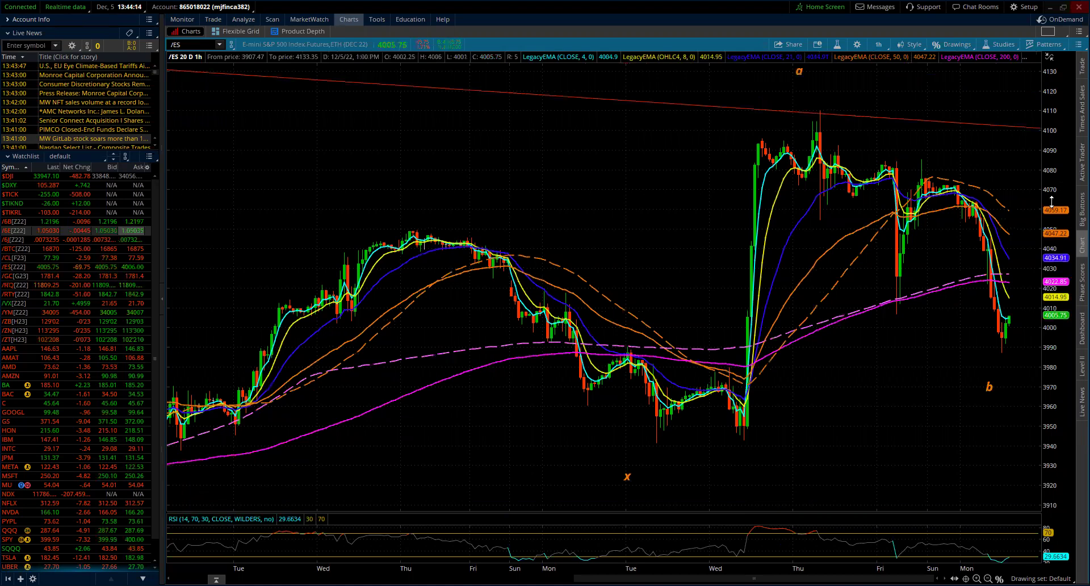
right_click(800, 80)
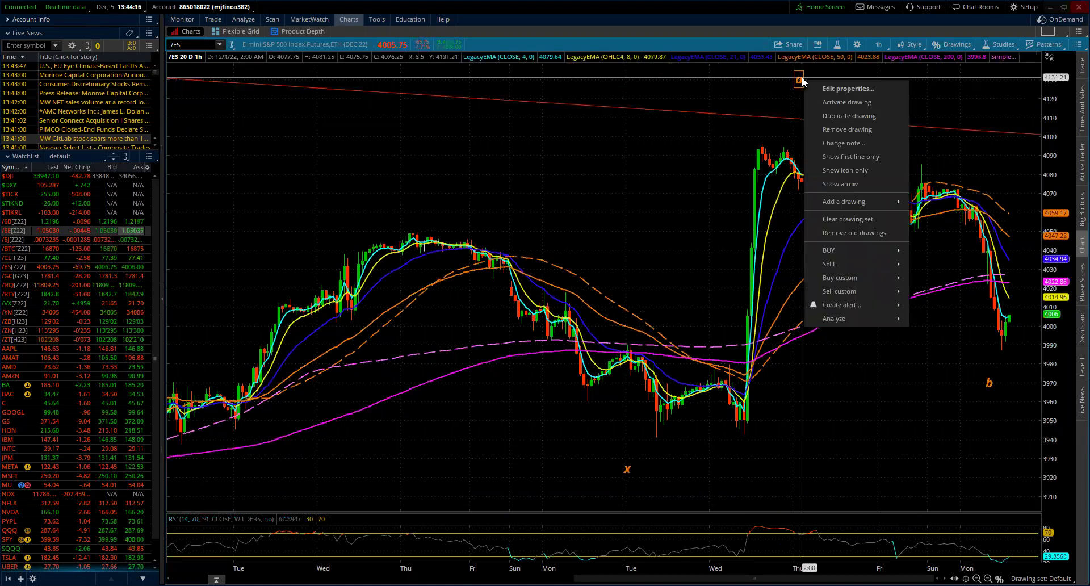
click(831, 104)
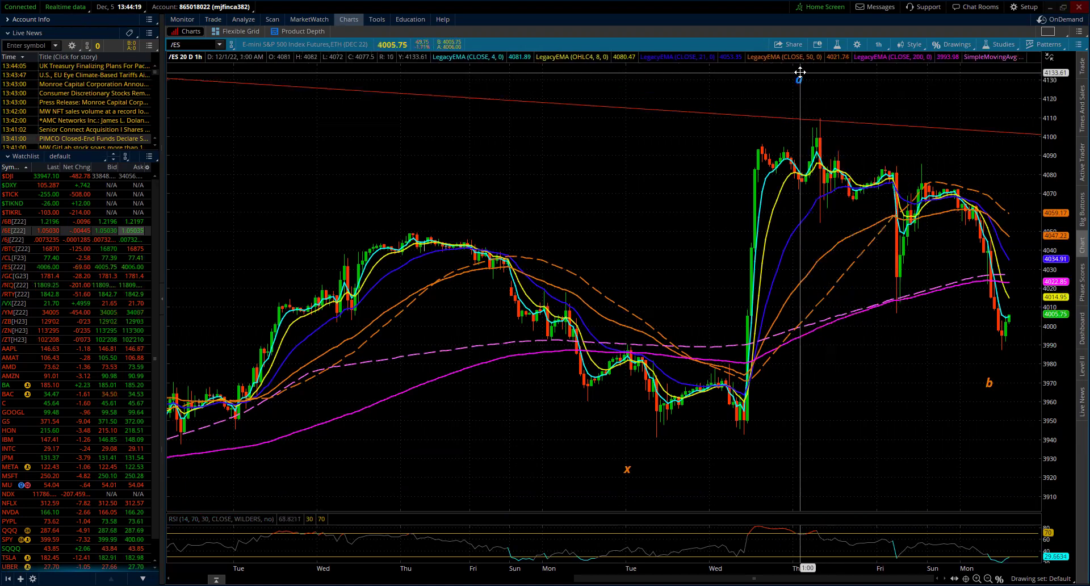
click(820, 104)
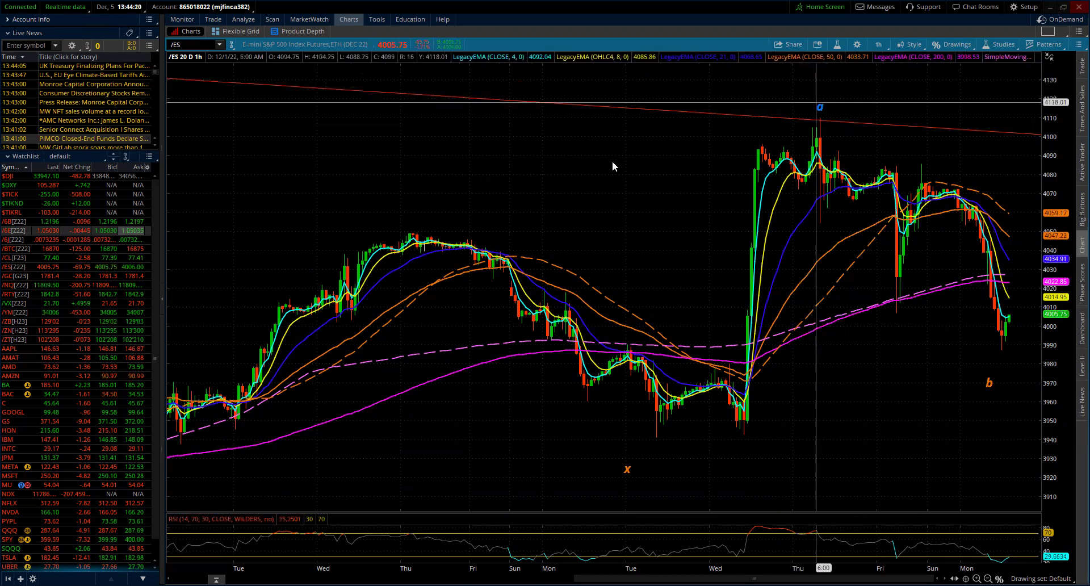
Move the 'x' wave label to just beneath the Tuesday low.
right_click(628, 470)
click(665, 385)
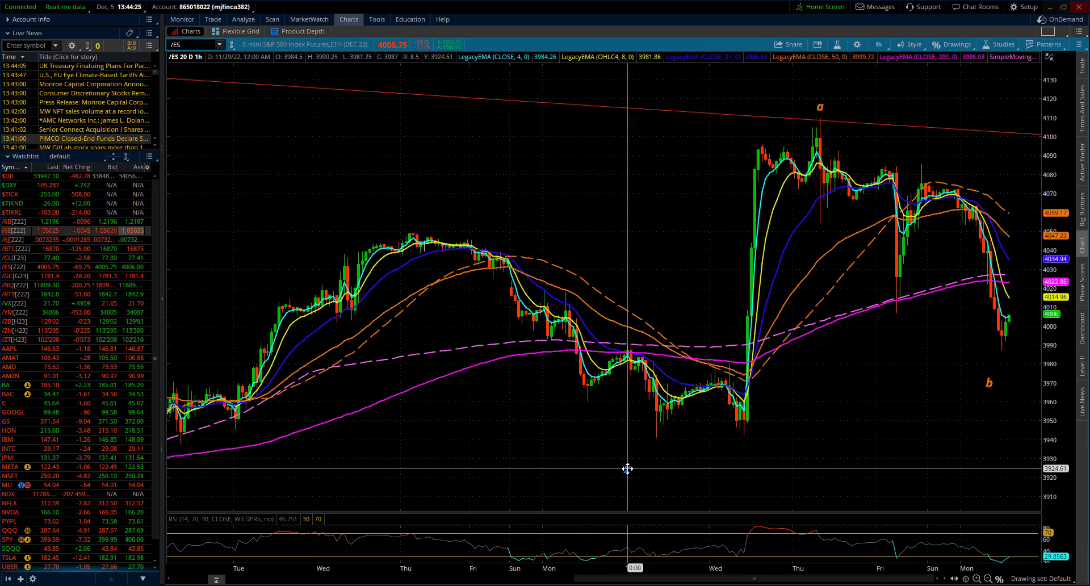
click(655, 454)
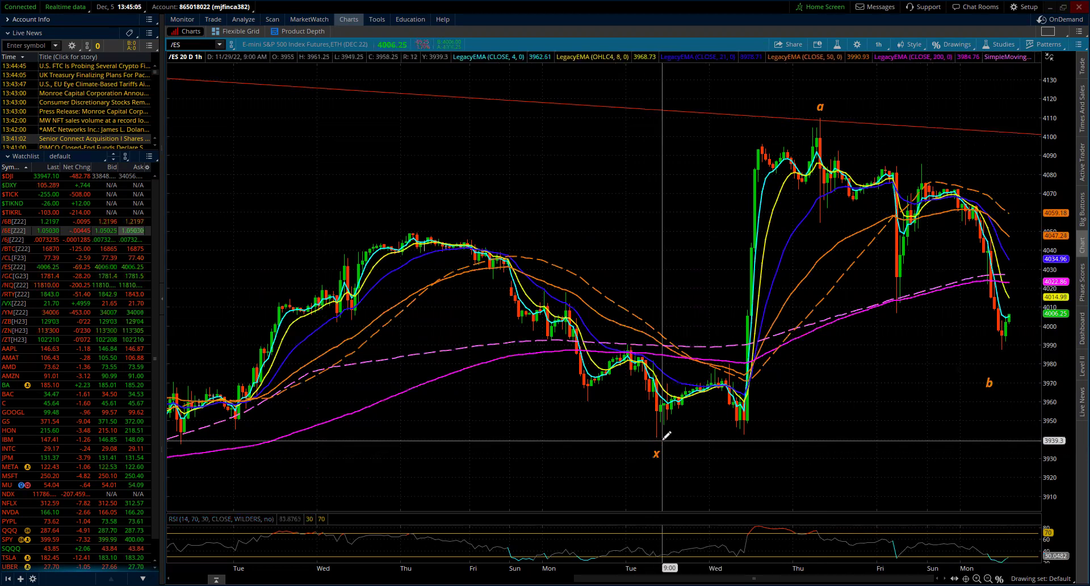
Draw a Fibonacci retracement from the x low at $3941.25 to the a high at $4110.
click(948, 46)
mouse_move(1021, 119)
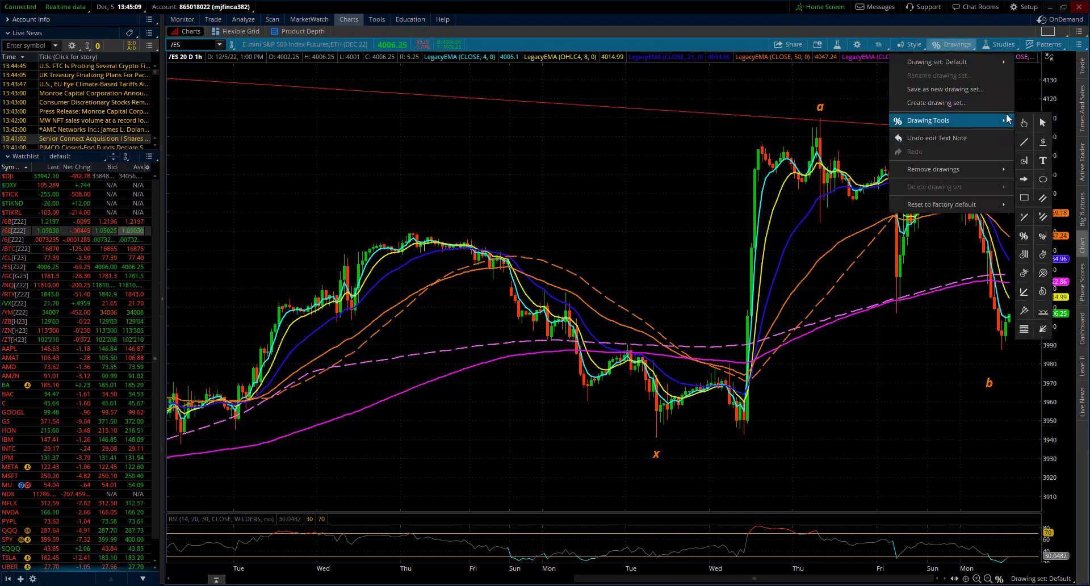
click(1043, 237)
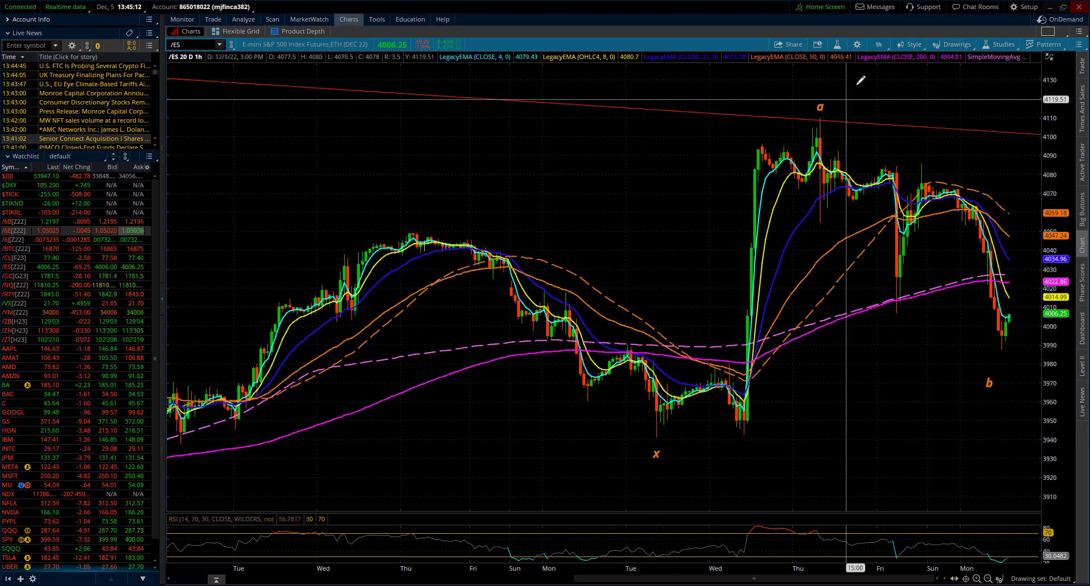
click(943, 46)
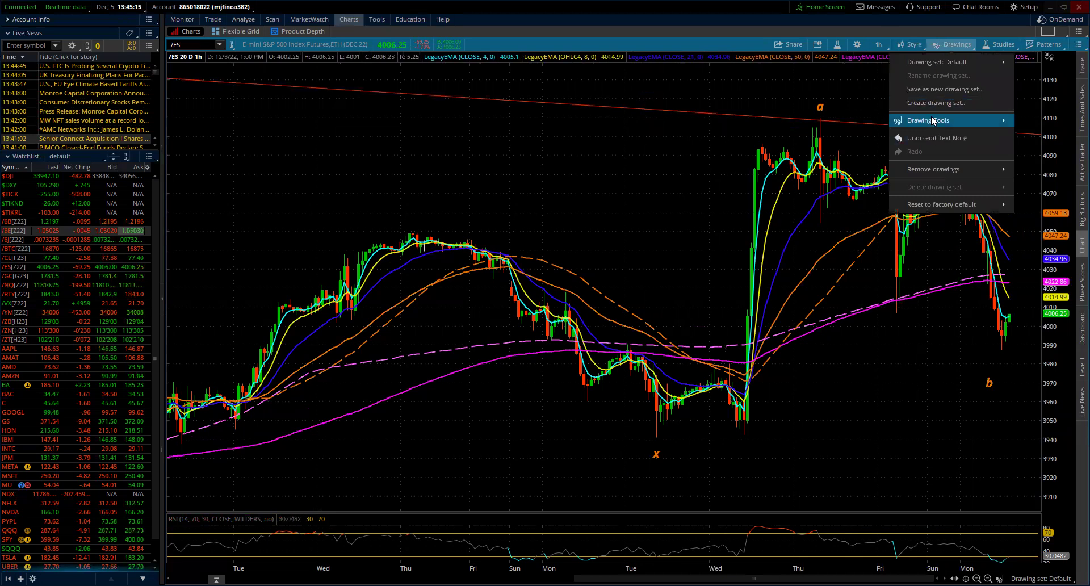
mouse_move(933, 121)
click(1025, 236)
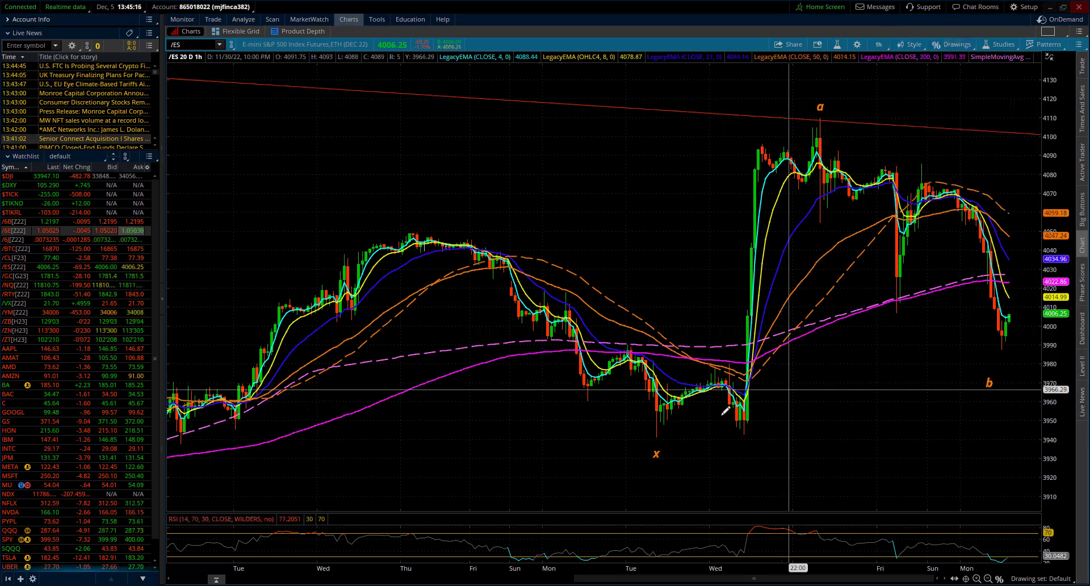
click(657, 437)
click(820, 118)
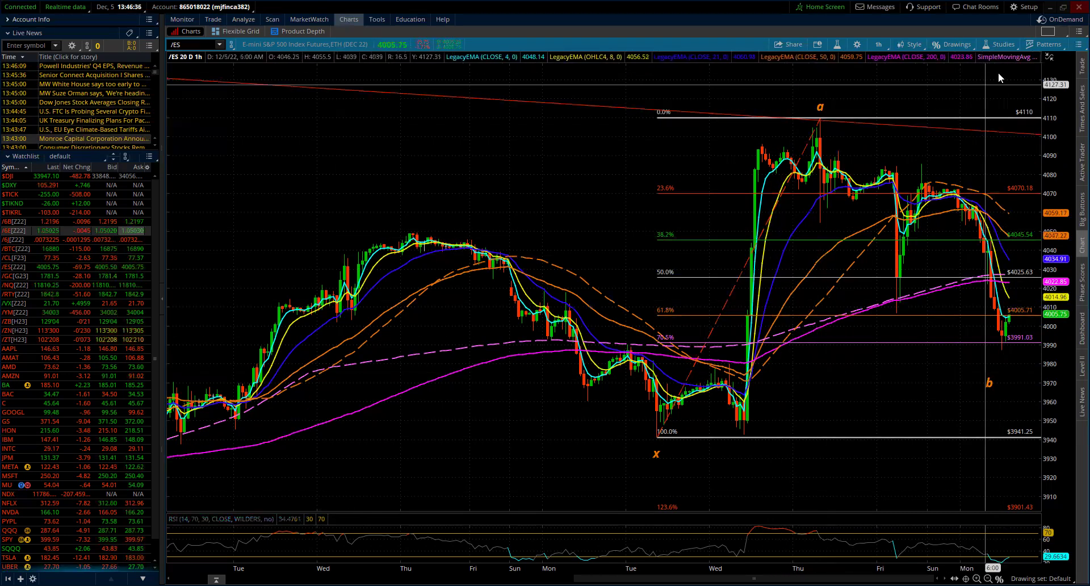
Toggle the time frame to 180 D 4h and back to 20 D 1h, then zoom onto the x–a–b swing.
drag(1063, 164, 1069, 260)
drag(1064, 304, 1064, 180)
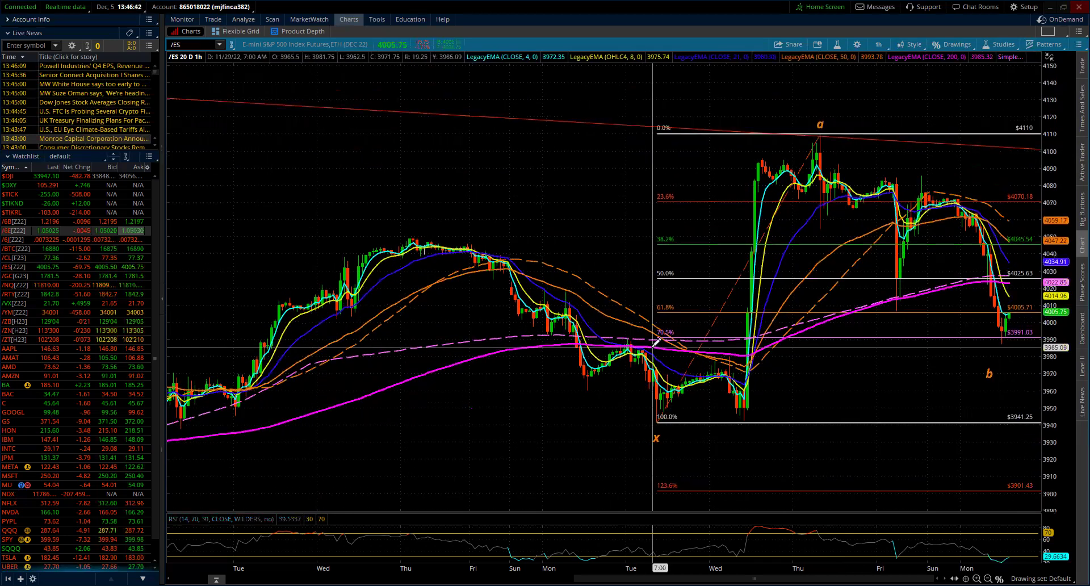
click(881, 44)
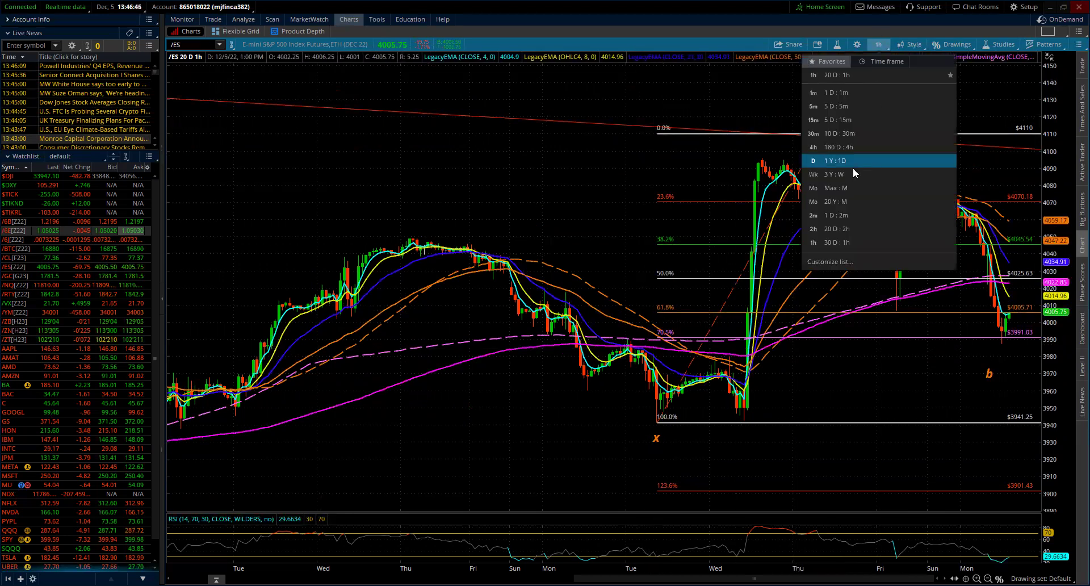
click(840, 150)
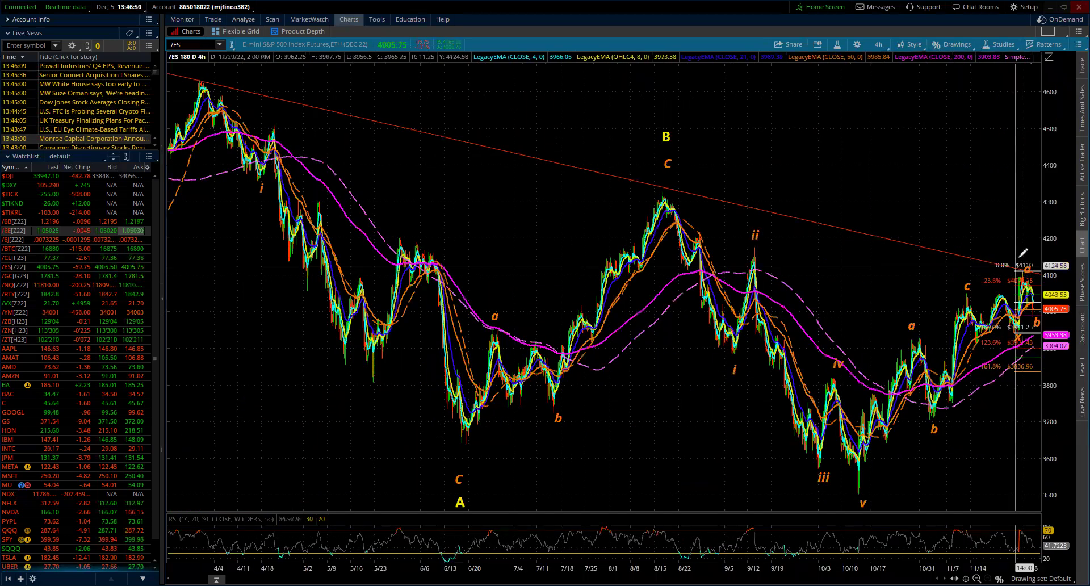
click(879, 45)
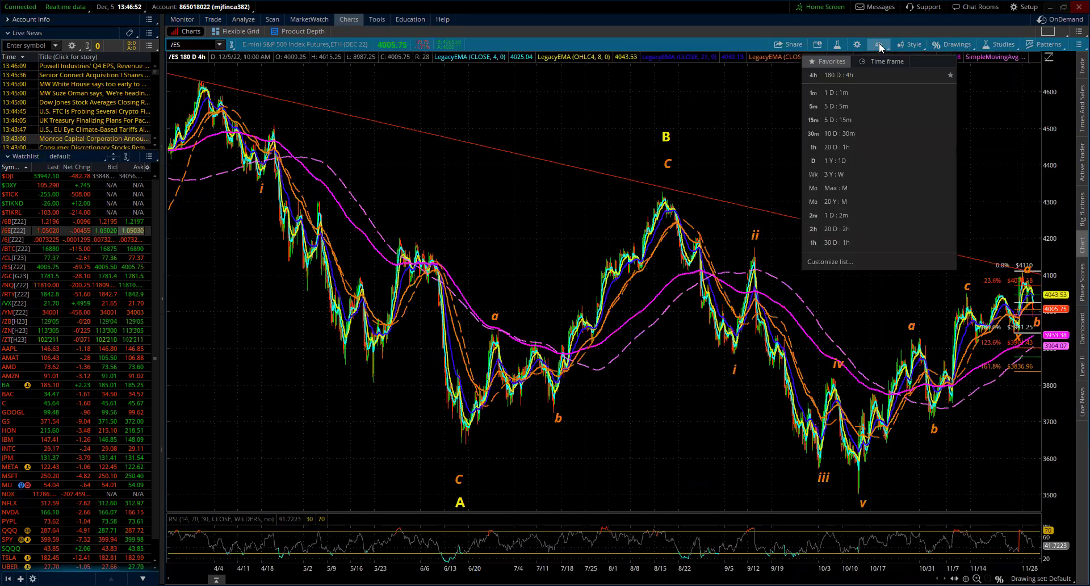
click(833, 145)
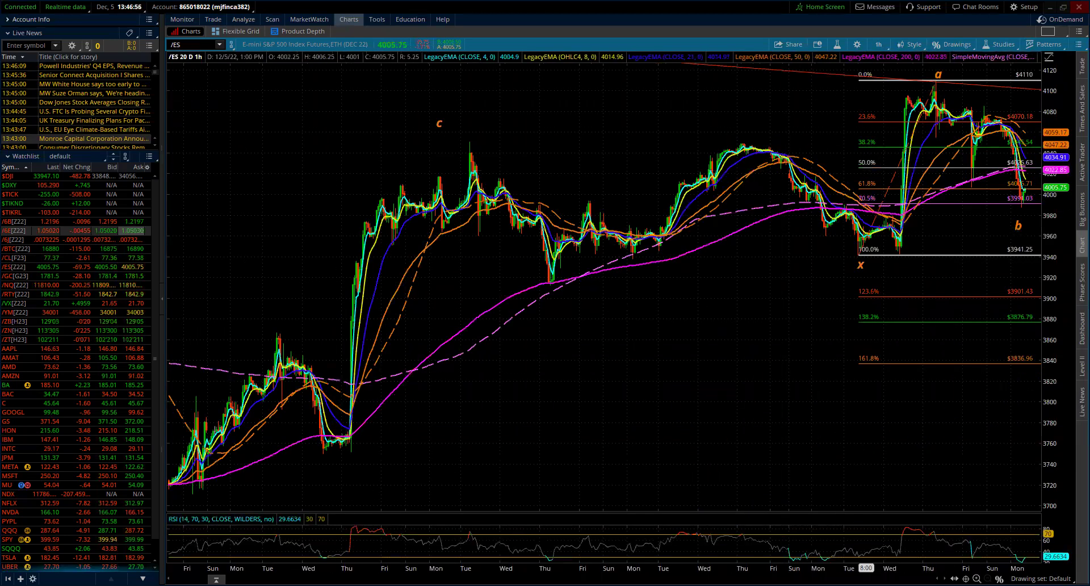
drag(613, 70, 1034, 276)
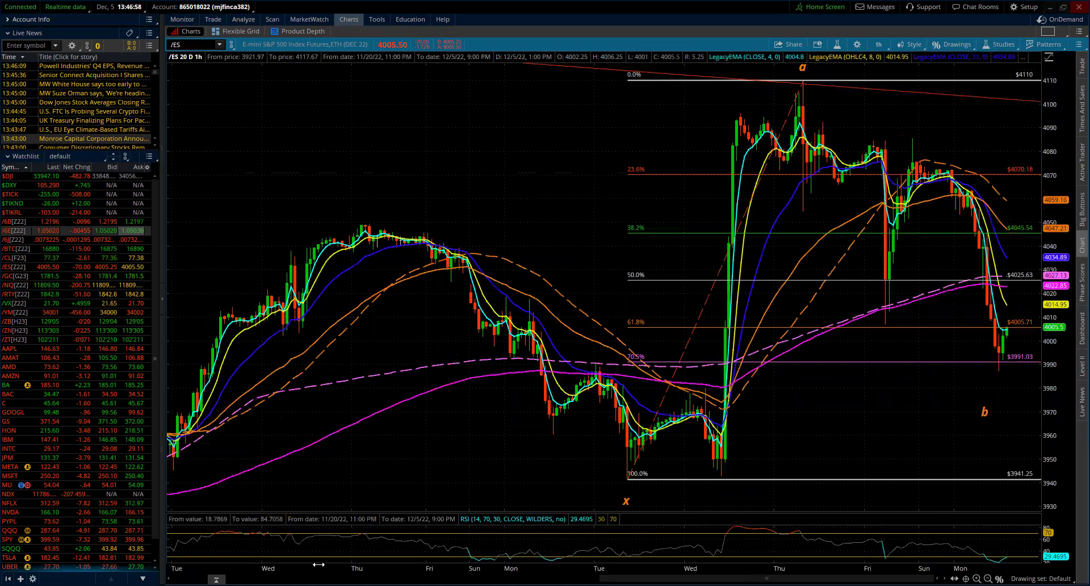
scroll(309, 558, up, 2)
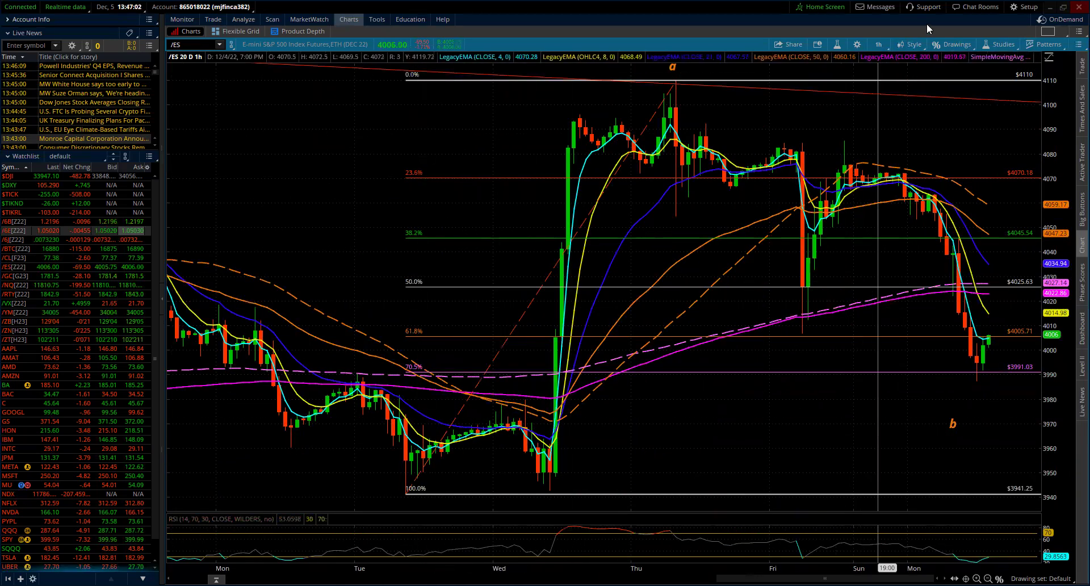
Draw a Fibonacci extension from the x low $3941.25 through the a high $4110 to $3987.25.
click(945, 45)
mouse_move(952, 124)
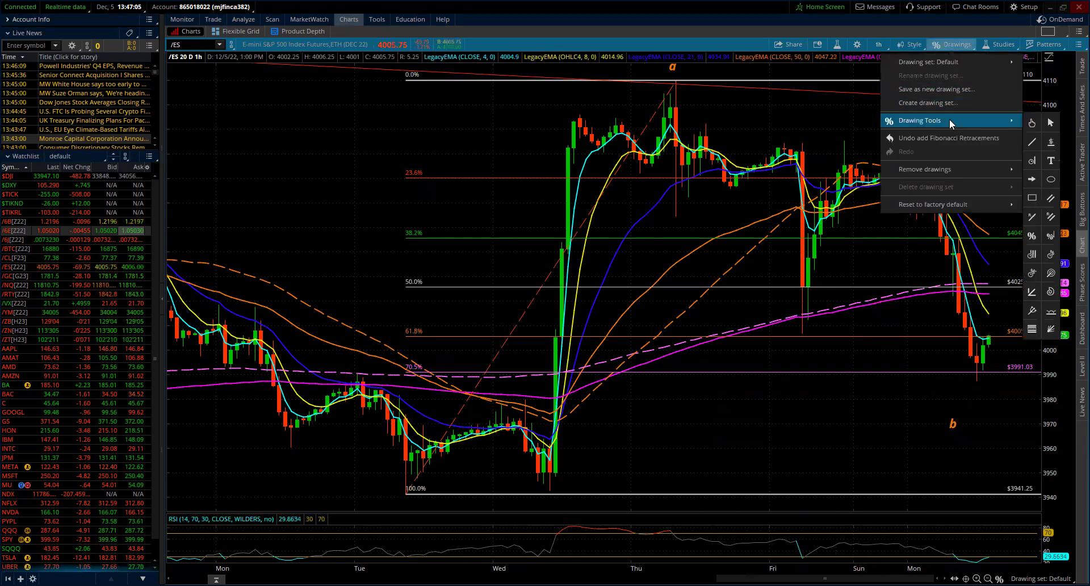
click(1051, 216)
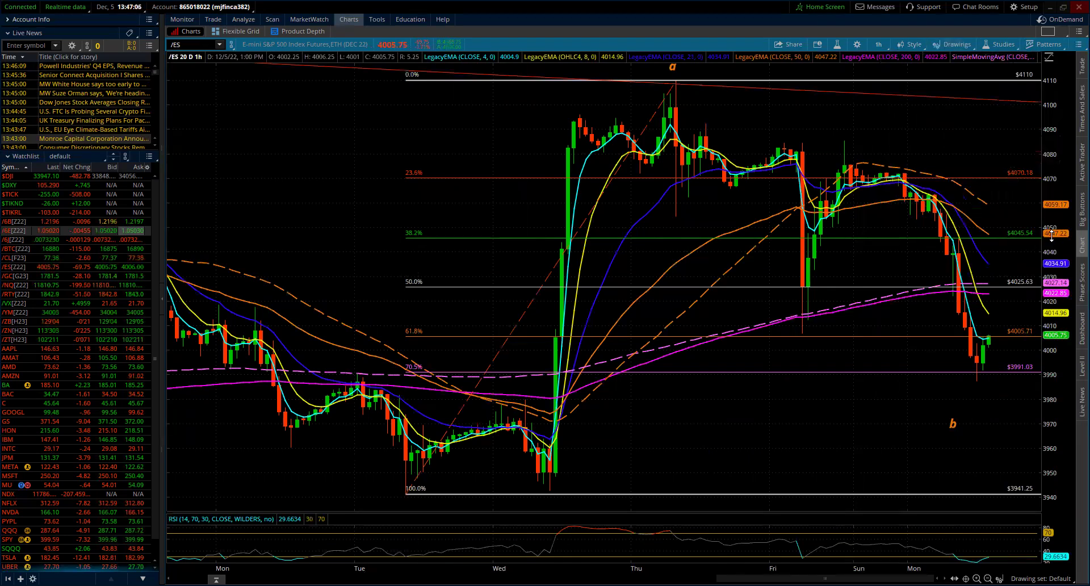
click(407, 491)
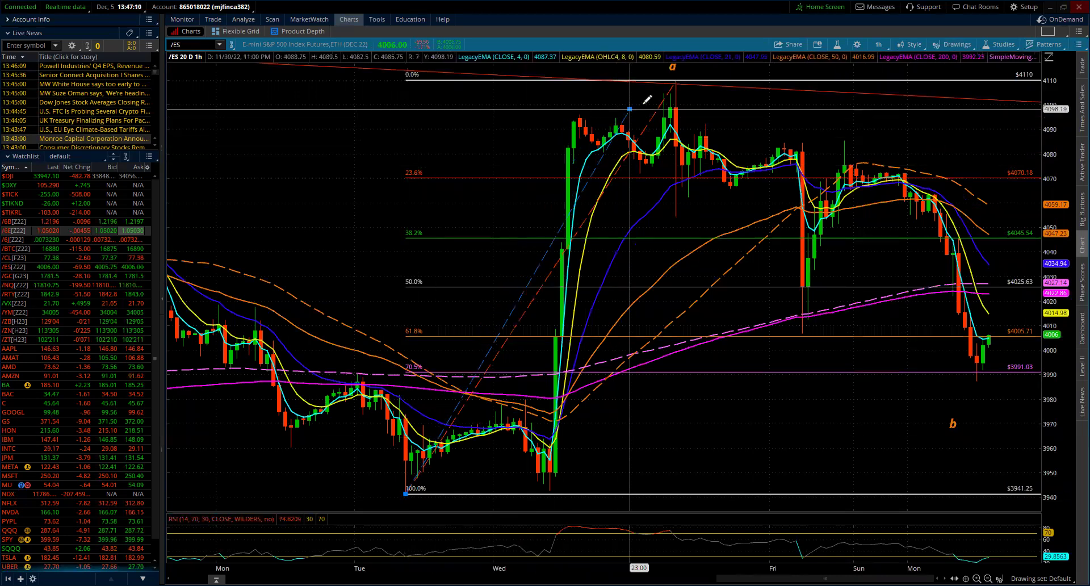
click(675, 80)
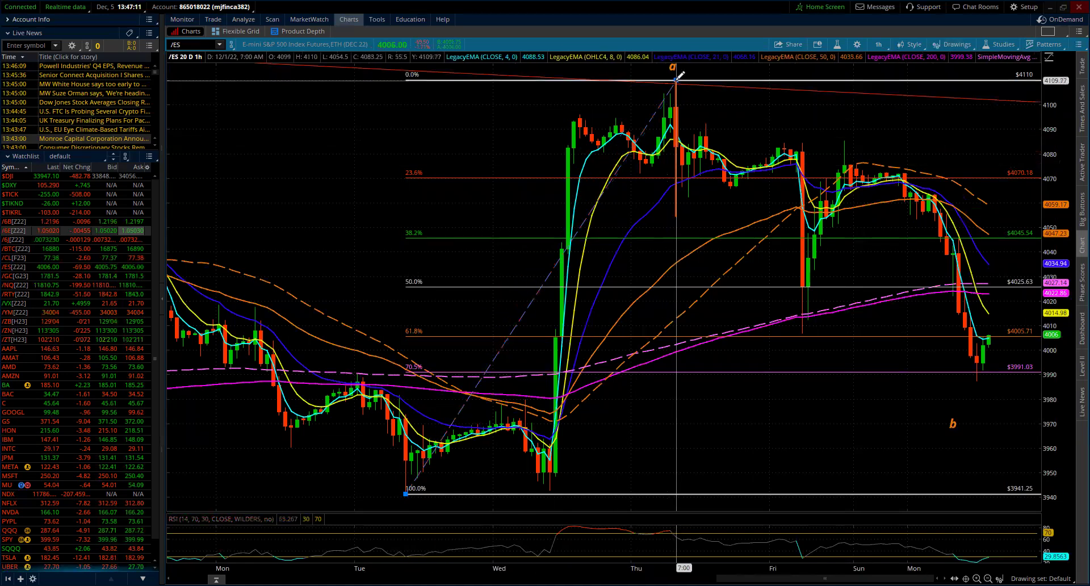
click(977, 380)
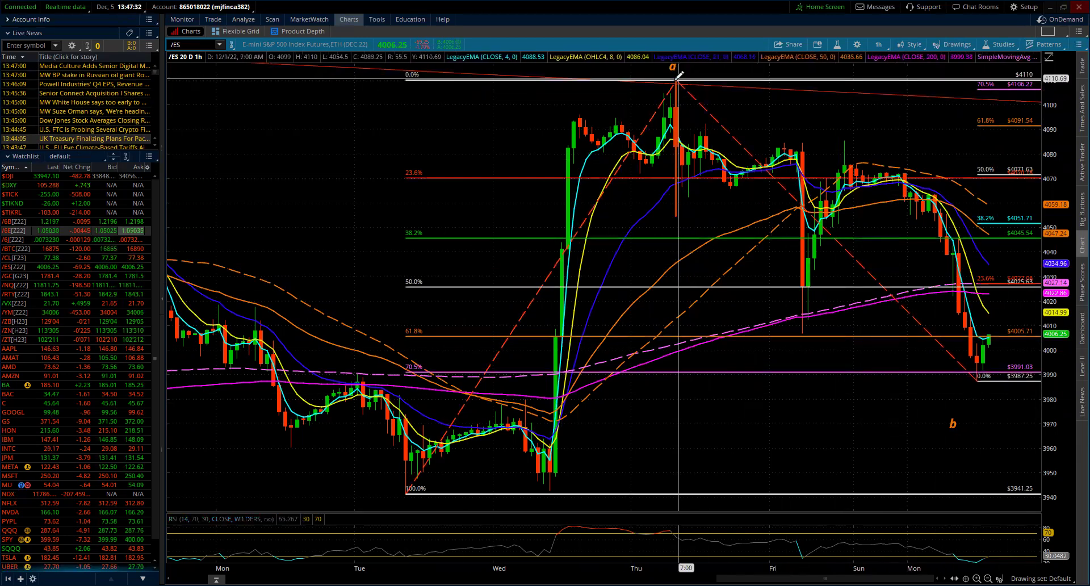
mouse_move(678, 75)
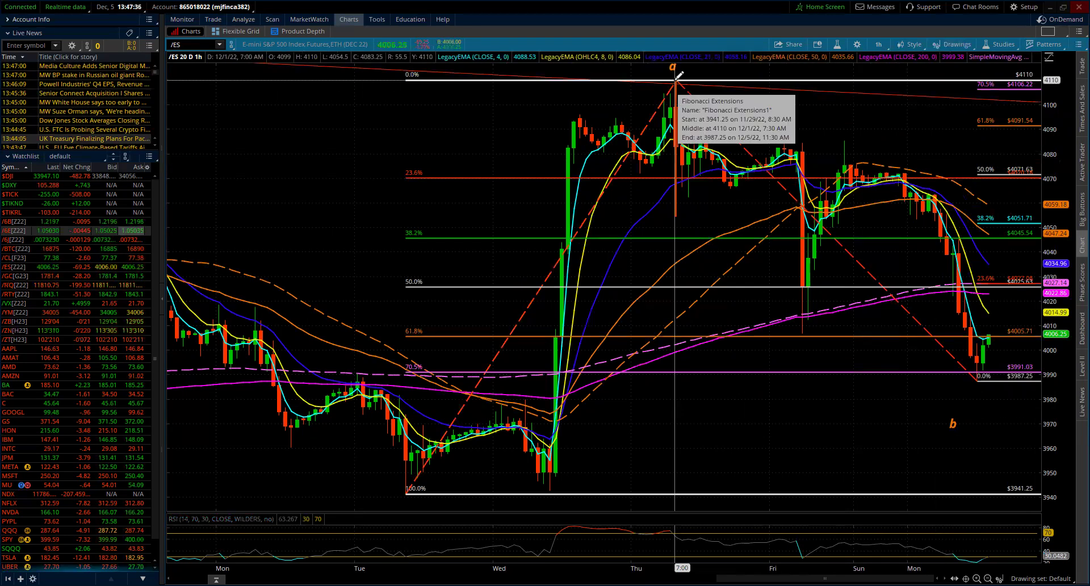
Compress the price scale to about 3820–4240 to show all extension levels, then open MarketWatch quotes.
drag(1062, 122, 1066, 281)
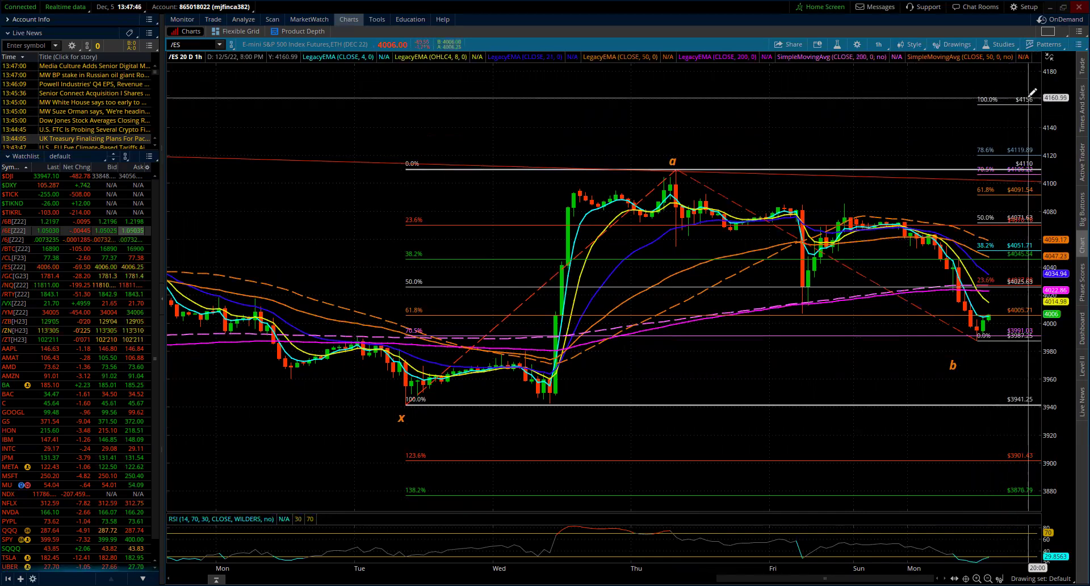
mouse_move(679, 164)
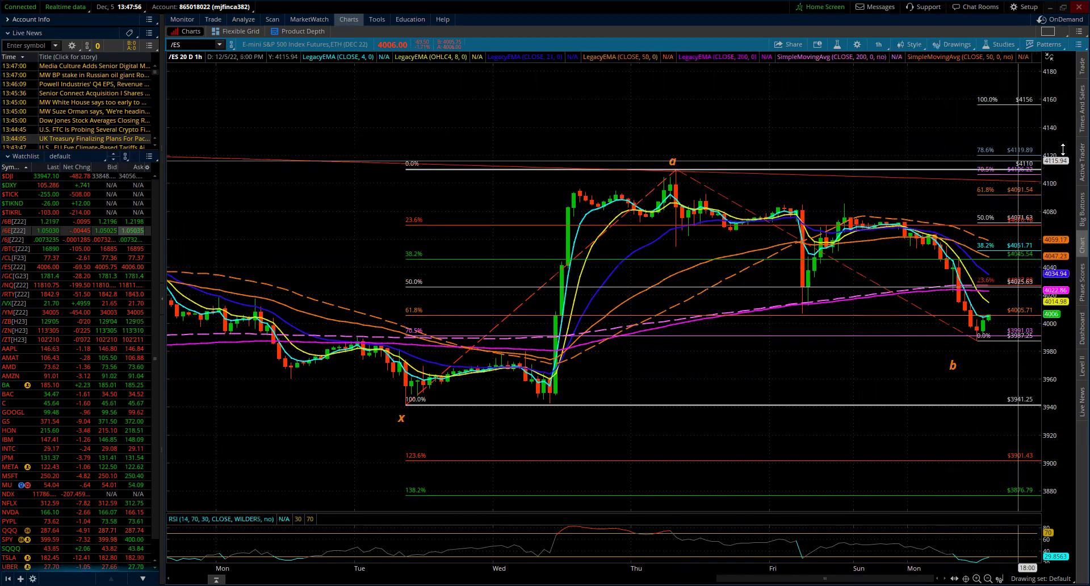
drag(1059, 144, 1068, 205)
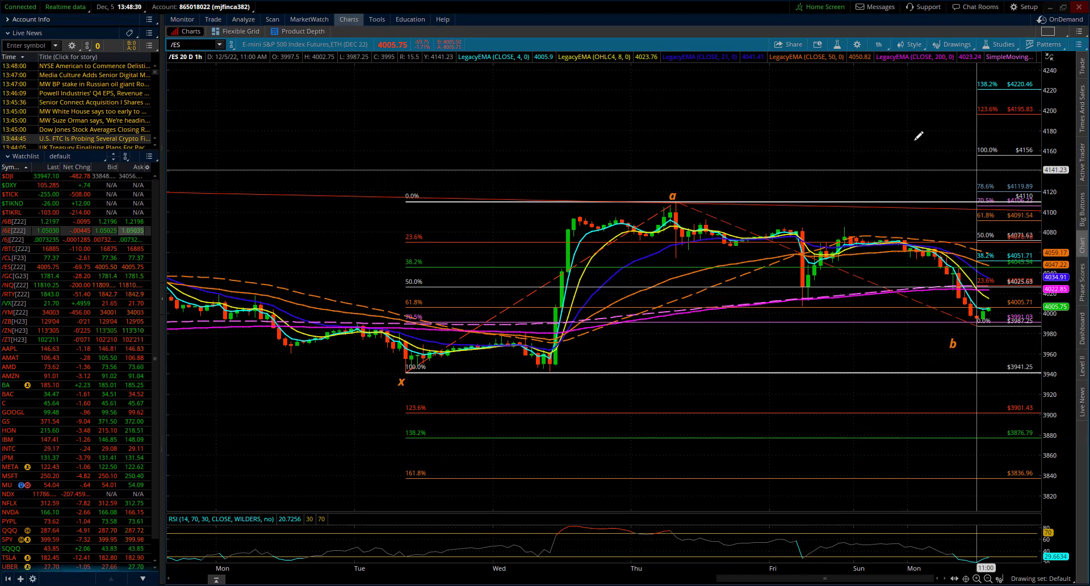
click(308, 17)
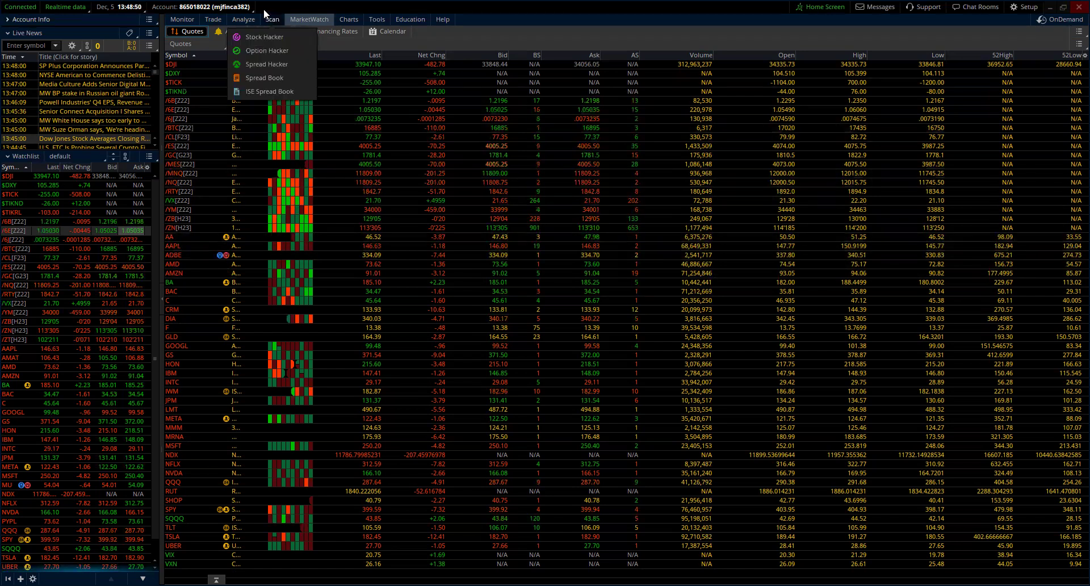
Go back to the /ES 20-day hourly chart with its Fibonacci drawings and wave labels.
click(348, 19)
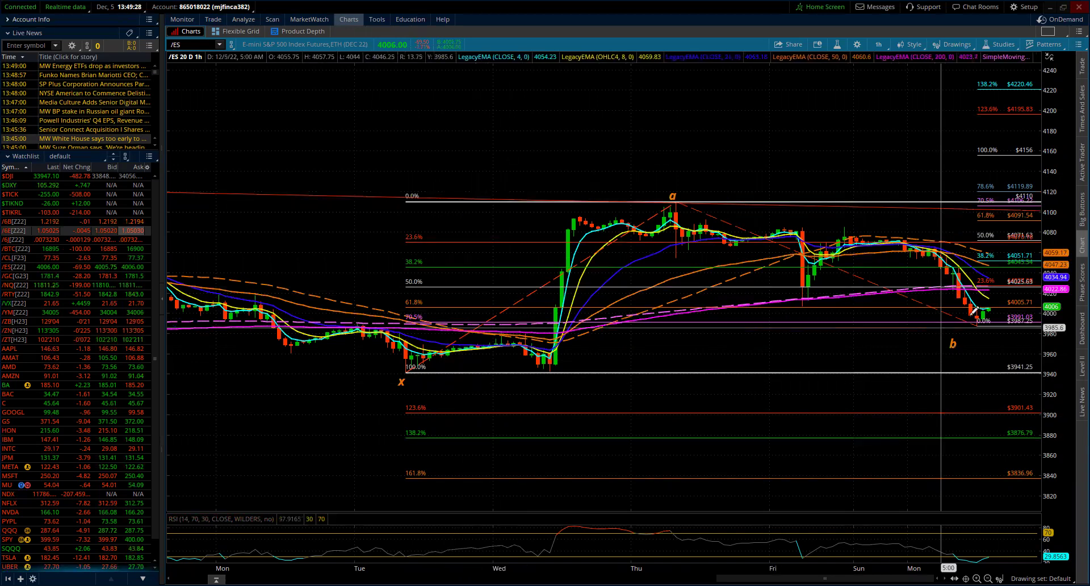
Remove the Fibonacci retracement drawing anchored at the x low, leaving the extension in place.
right_click(440, 242)
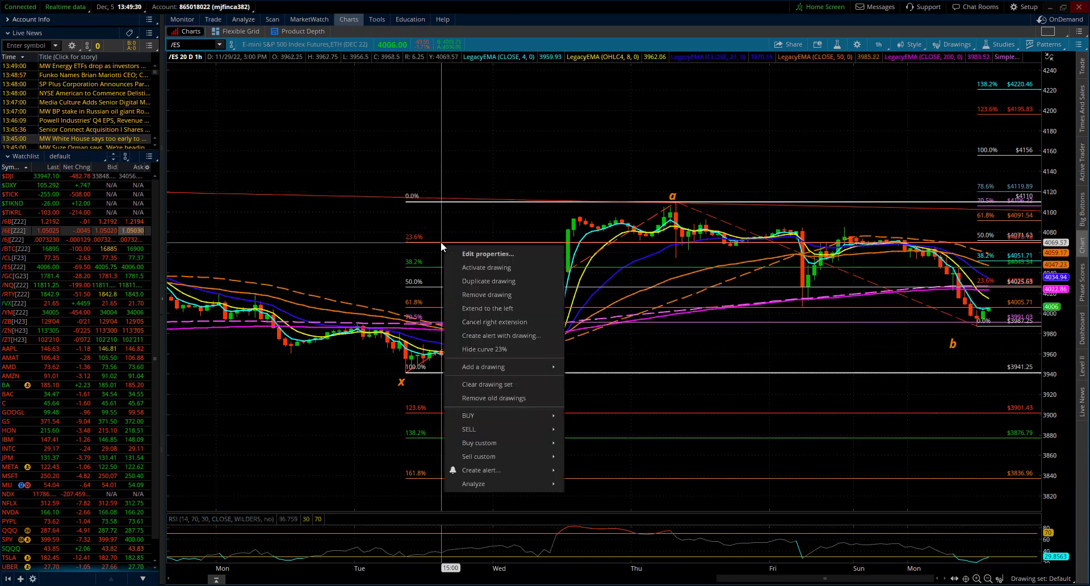
click(473, 294)
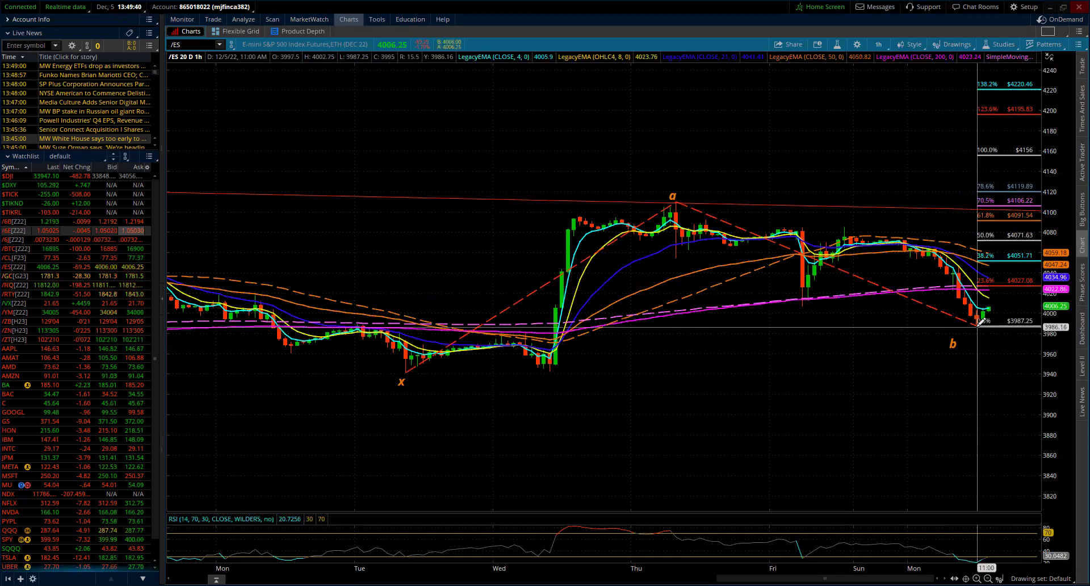
mouse_move(980, 323)
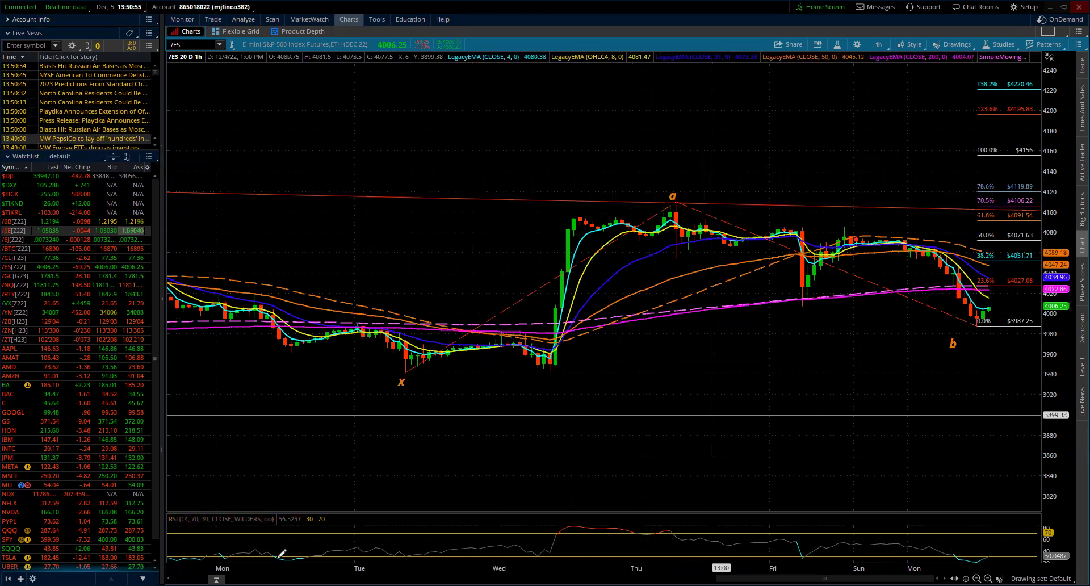
Compress the time axis to show about three weeks of hourly bars, including the earlier c label.
scroll(712, 415, down, 3)
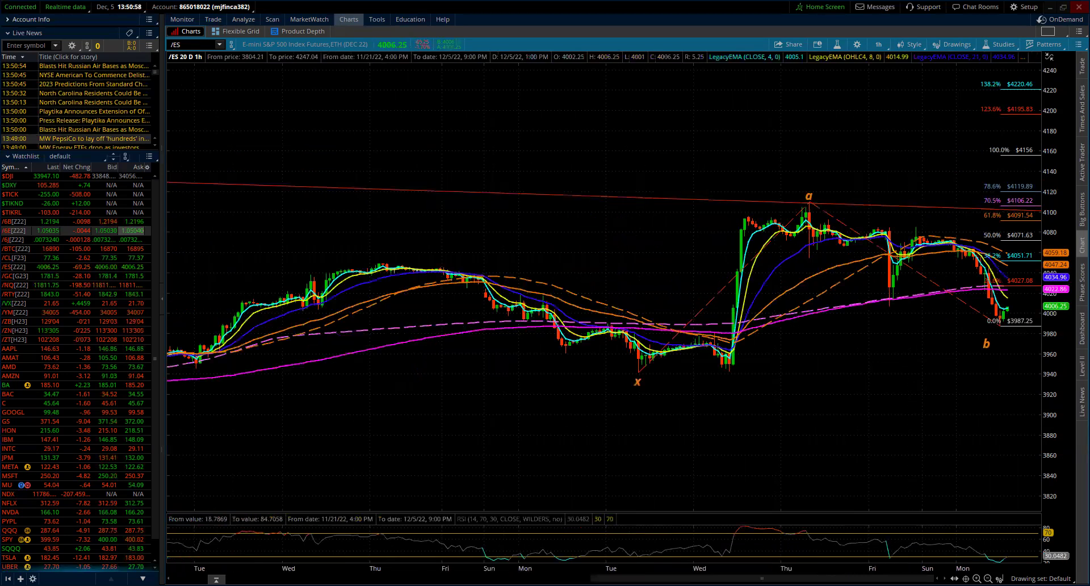
drag(571, 563, 783, 548)
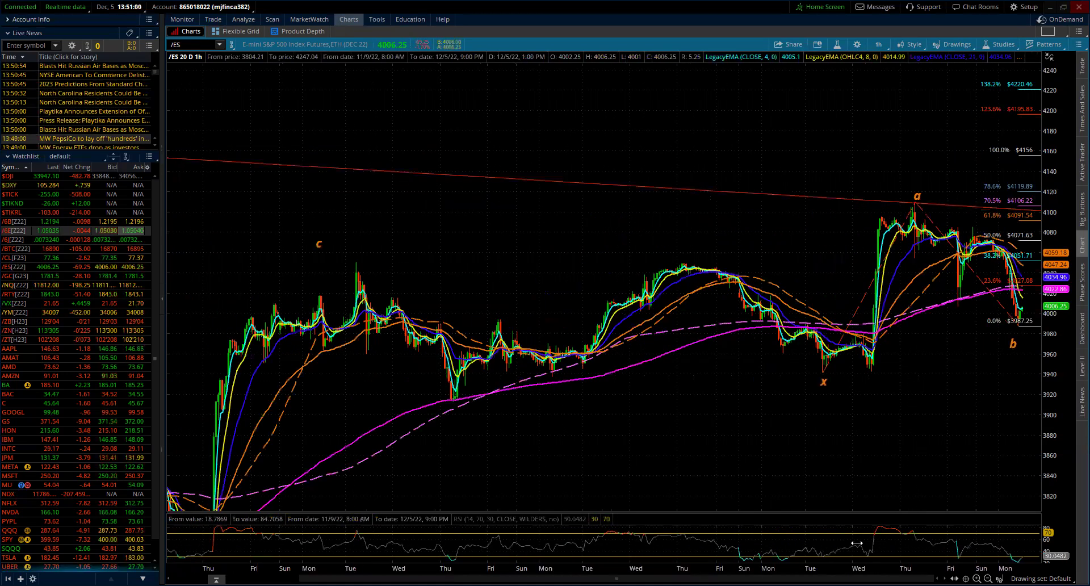
drag(857, 544, 855, 518)
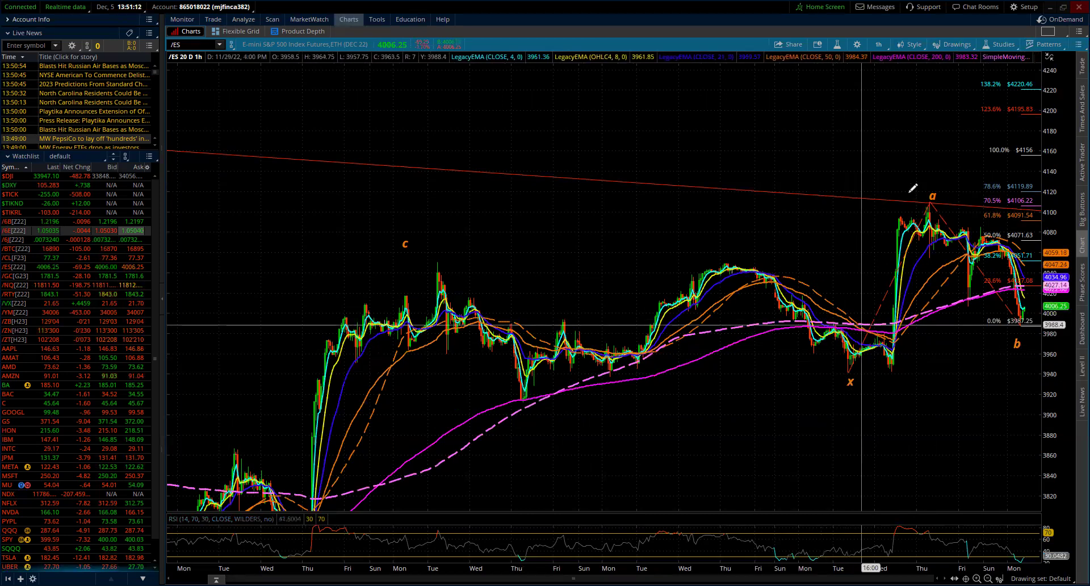
mouse_move(934, 200)
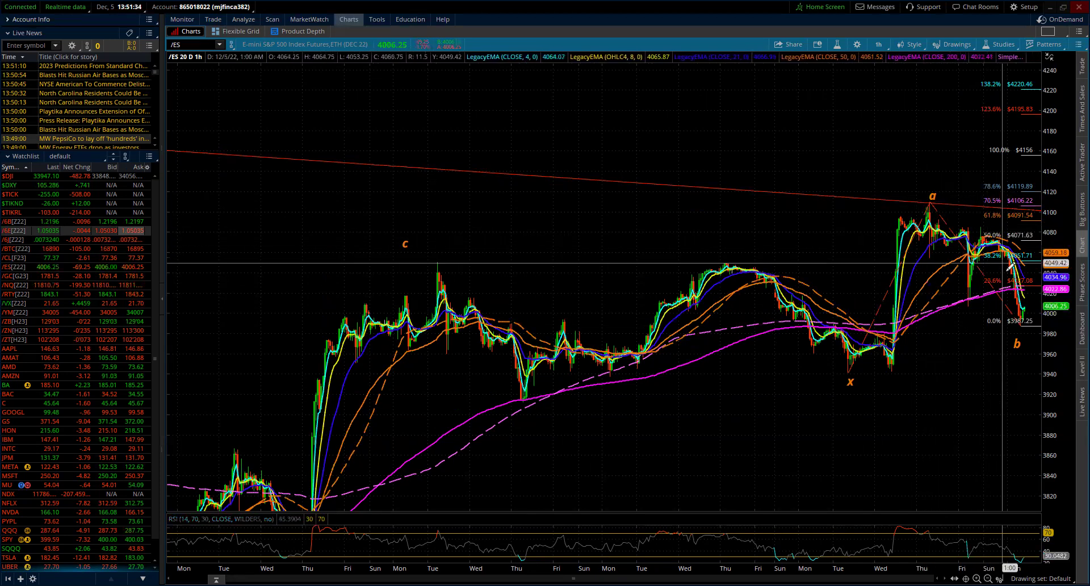
mouse_move(1025, 320)
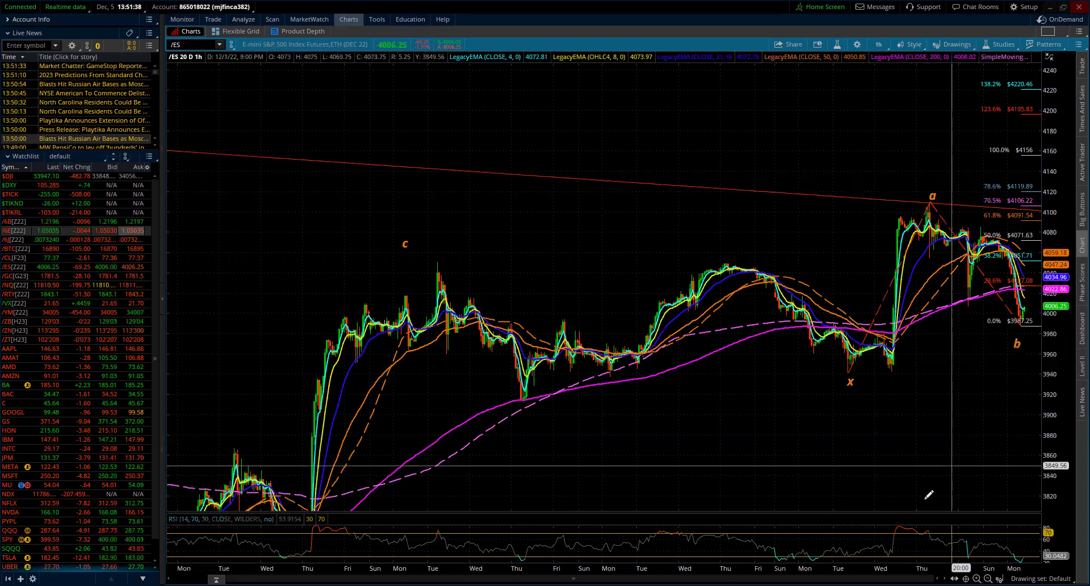
Stretch the time axis so only the last week, covering waves x, a and b, is visible.
drag(933, 546, 711, 549)
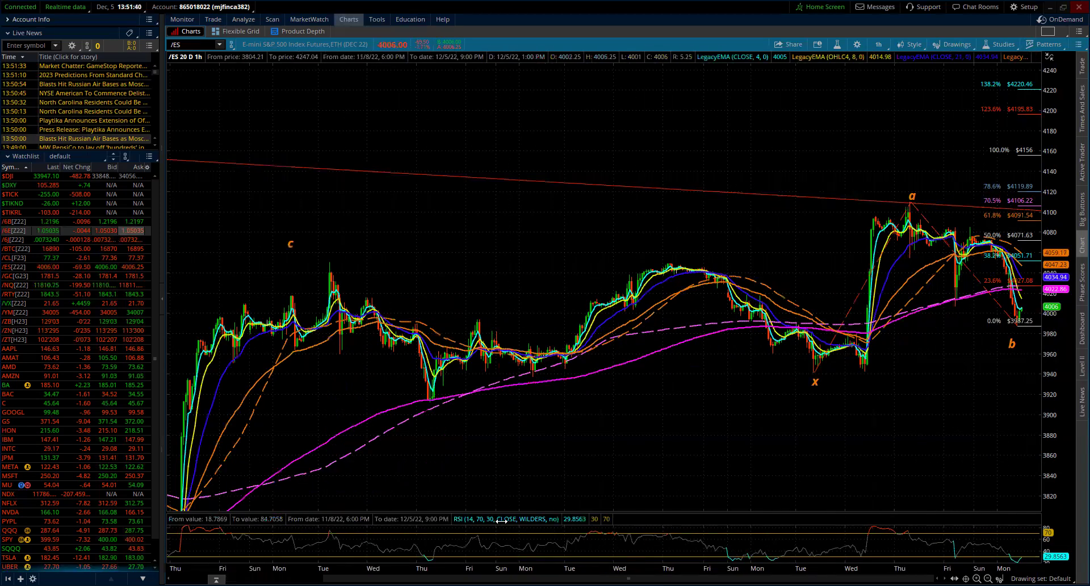
drag(486, 521, 453, 516)
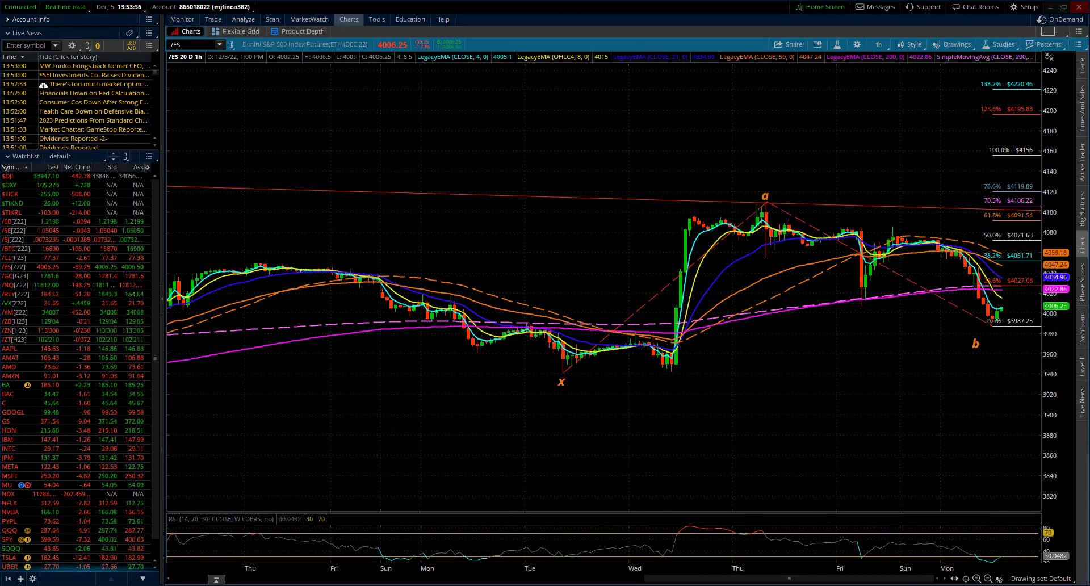
Zoom out to early November and place a 'c' wave label above the earlier high.
scroll(604, 556, down, 2)
scroll(801, 556, down, 1)
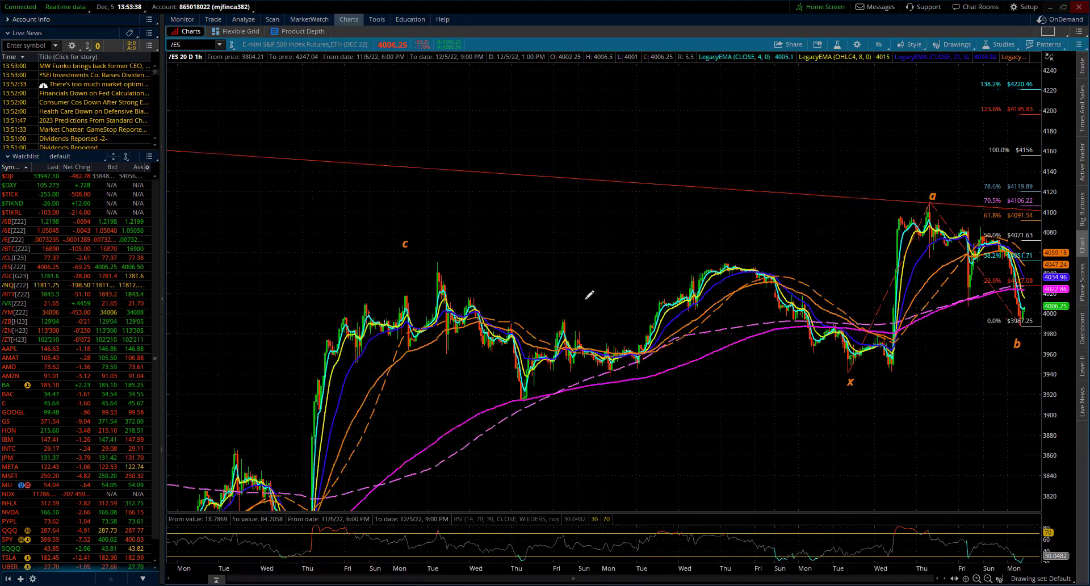
click(405, 245)
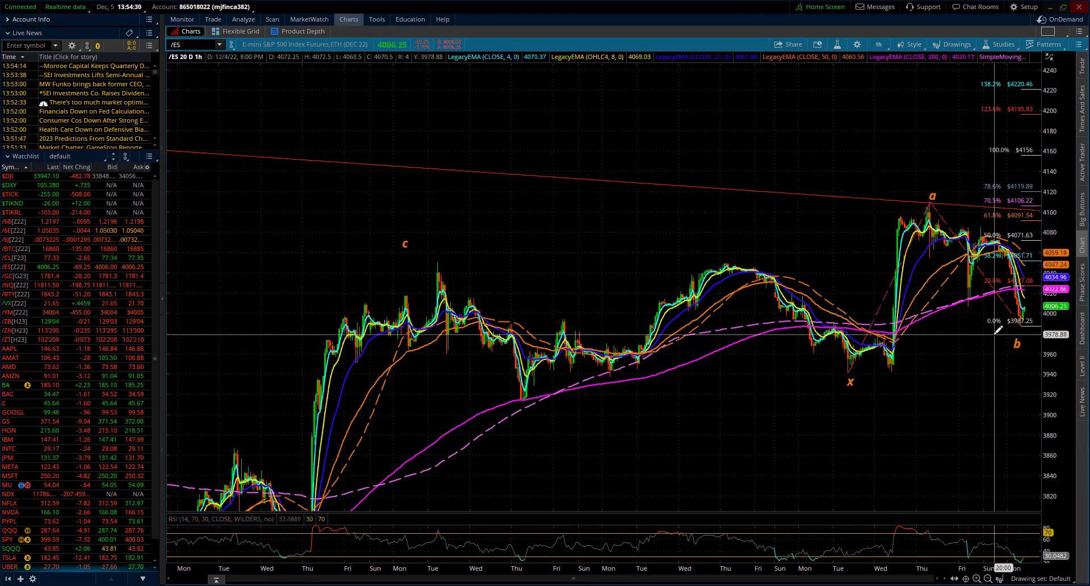
Switch /ES to the 180-day 4-hour chart and label the recent peak near 4100 as wave a.
click(879, 44)
click(850, 152)
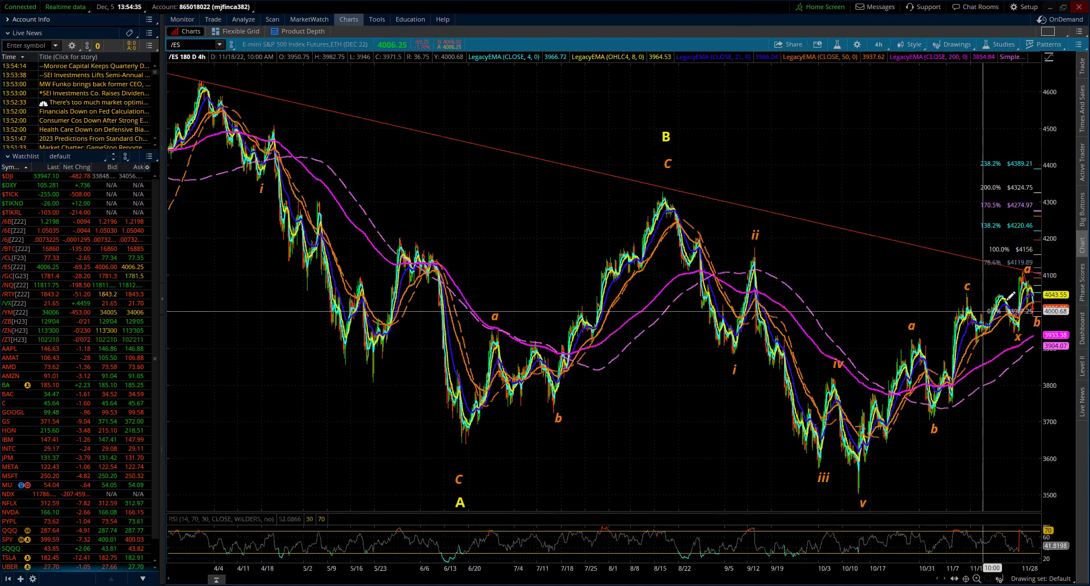
click(1025, 272)
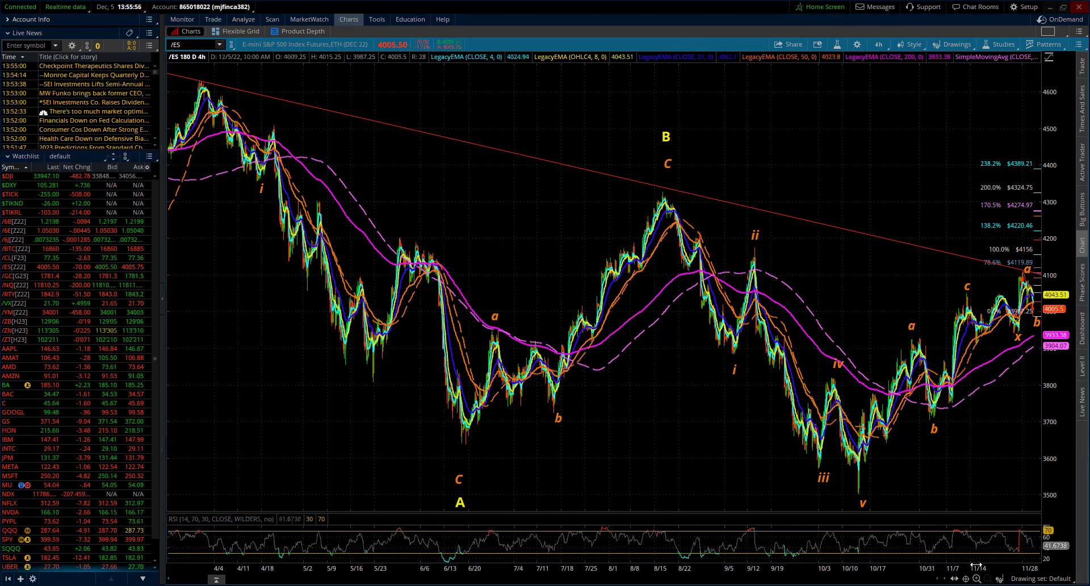
click(879, 43)
Return /ES to the 20-day hourly chart and place wave label b at the latest low near 3980.
click(855, 146)
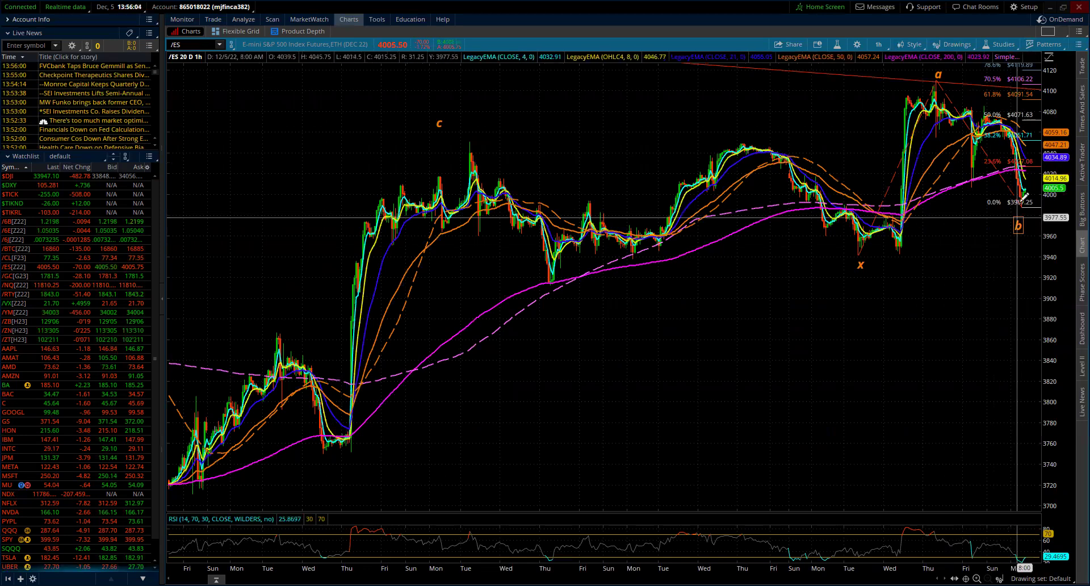
click(1016, 226)
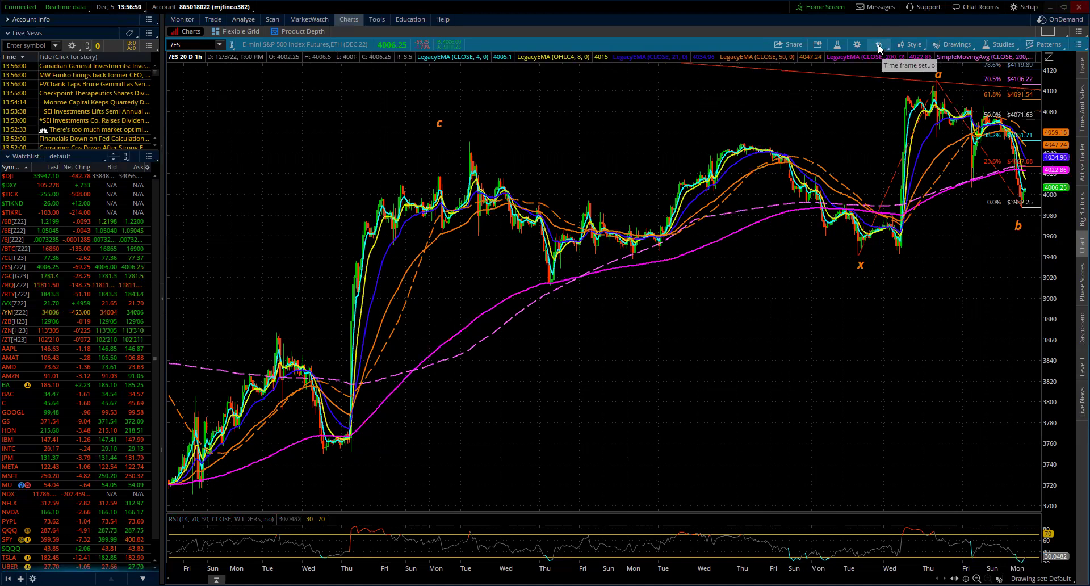
Load the /NQ E-mini Nasdaq 100 futures chart from the symbol box.
click(182, 45)
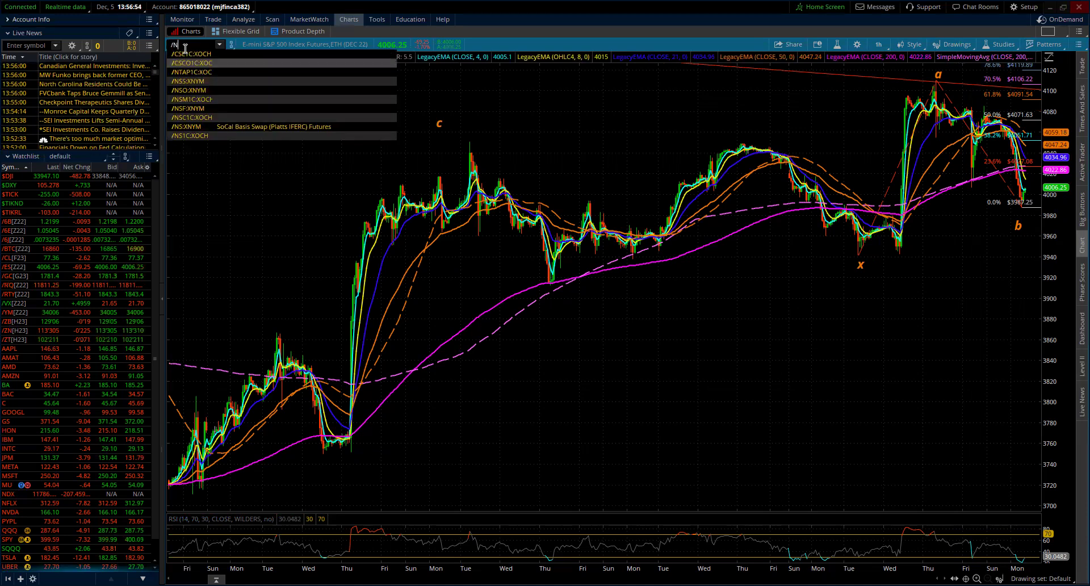
text(Q)
key(Return)
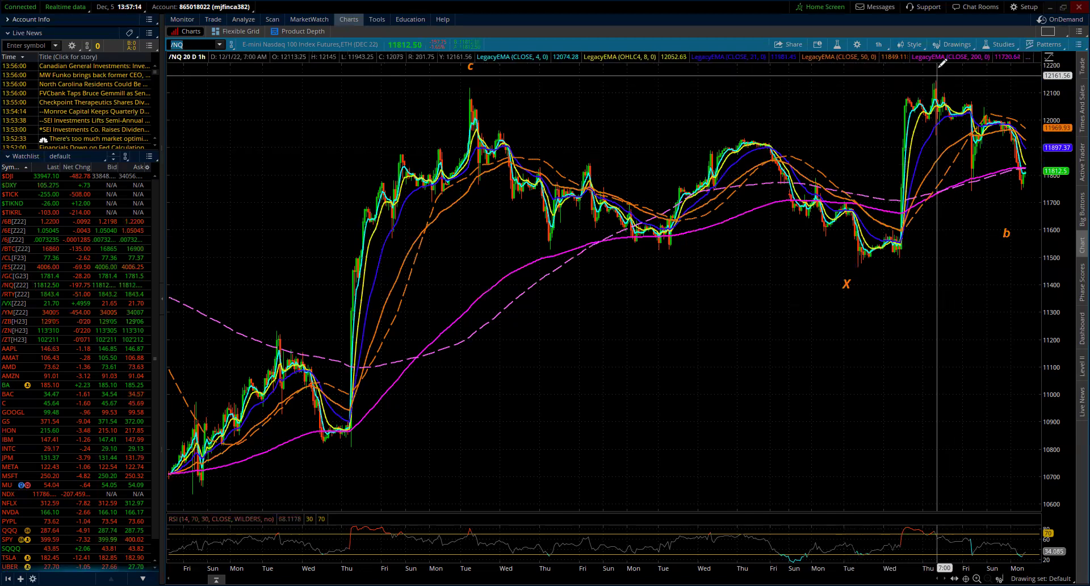
Move the orange X wave label to the earlier mid-chart swing low.
right_click(847, 287)
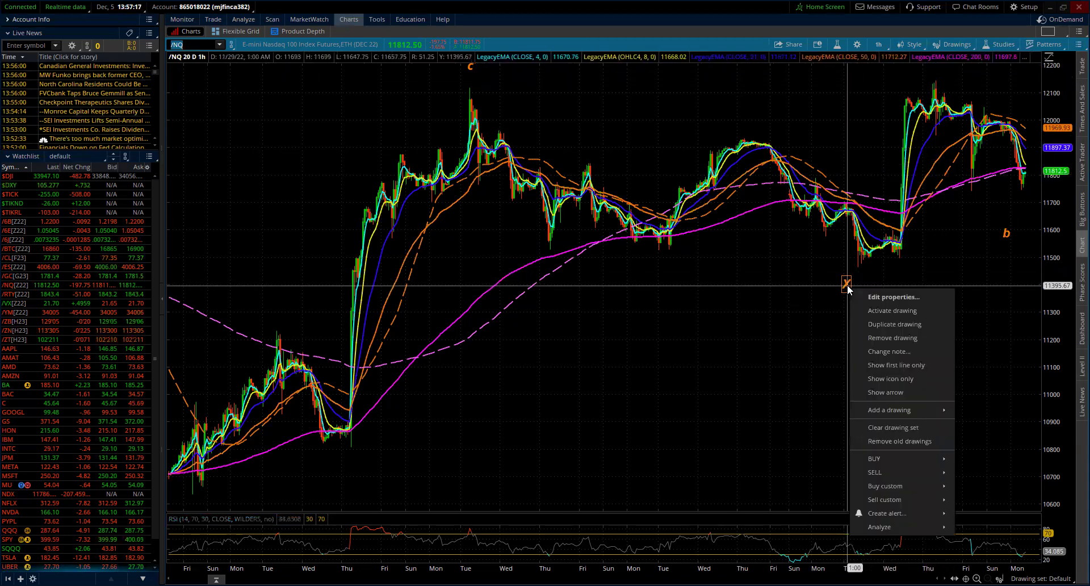
click(895, 312)
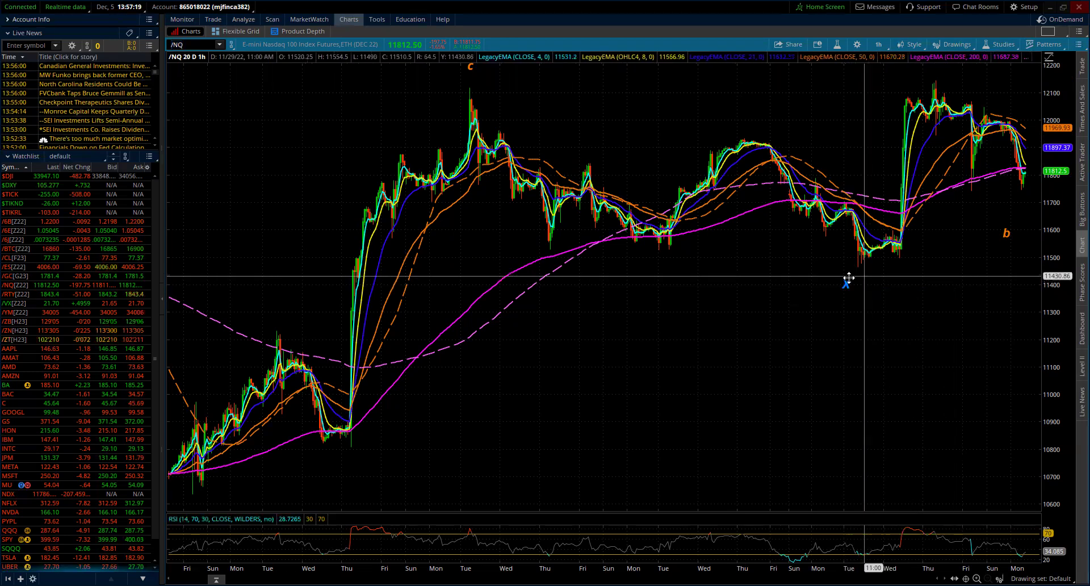
click(548, 263)
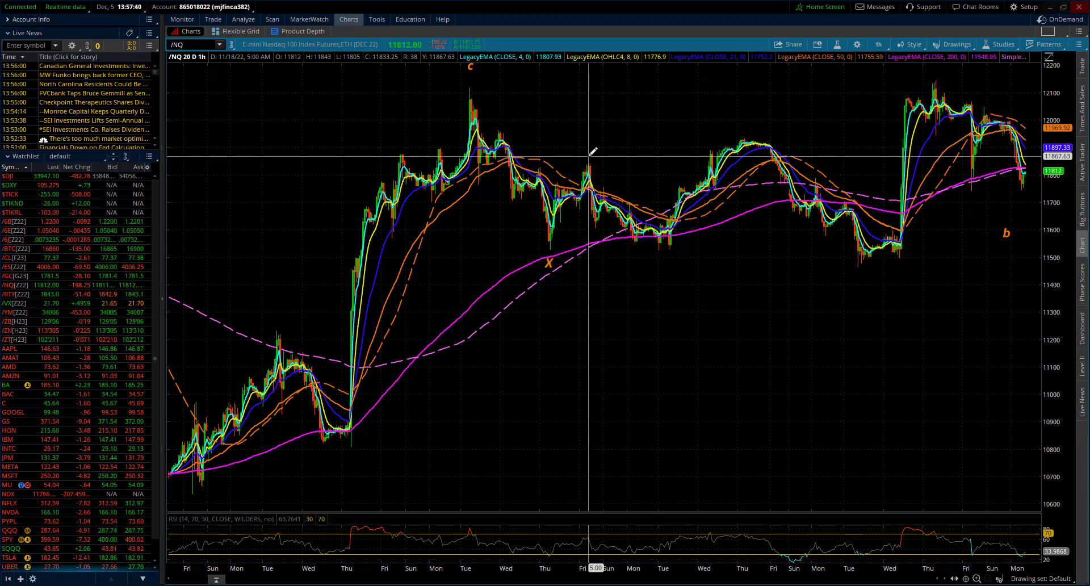
Add an 'a' text note and move it up to the Wednesday peak.
right_click(590, 159)
mouse_move(625, 248)
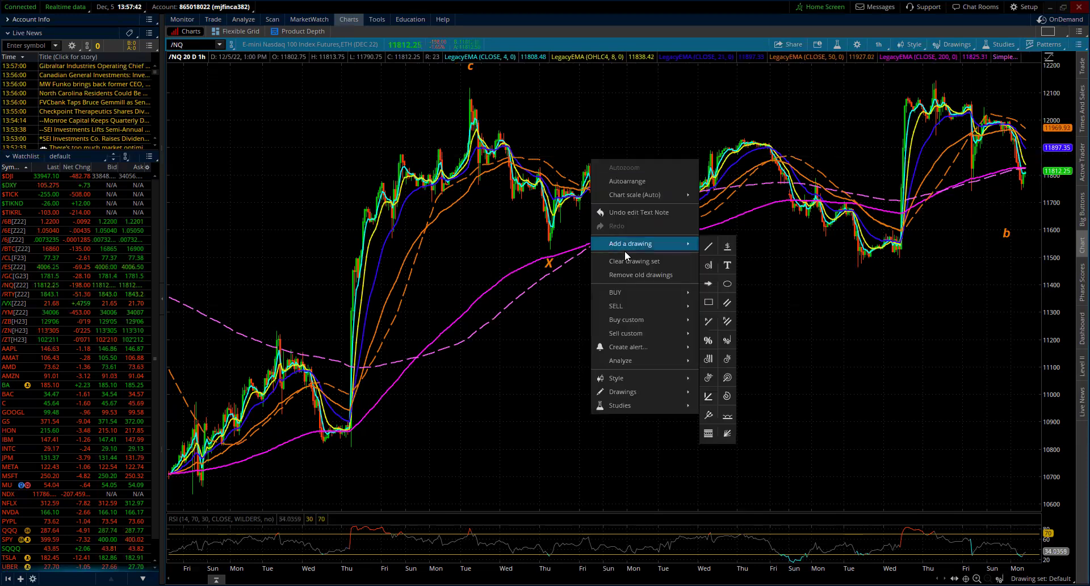
click(726, 267)
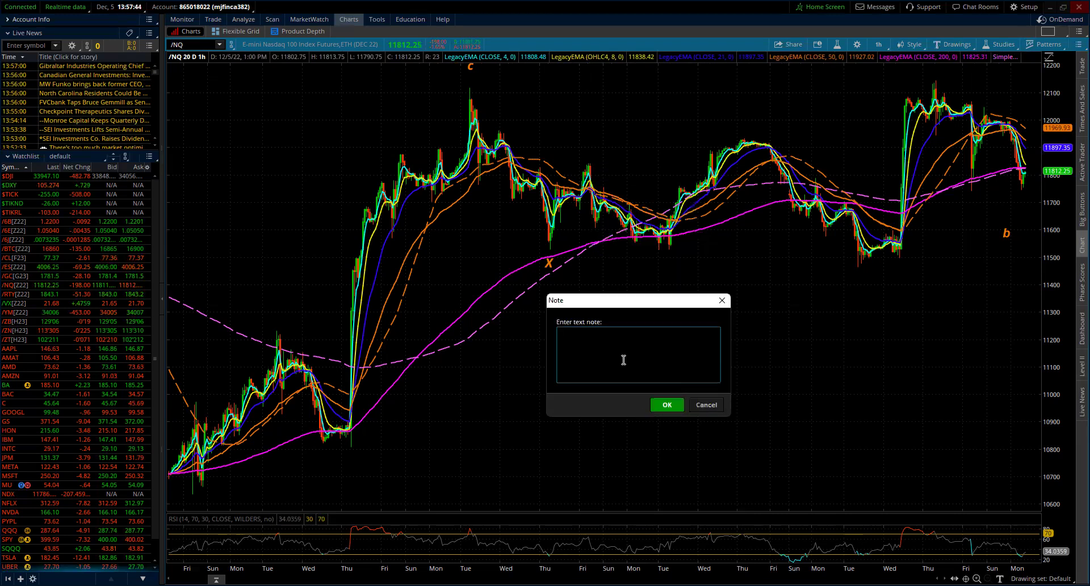
click(667, 403)
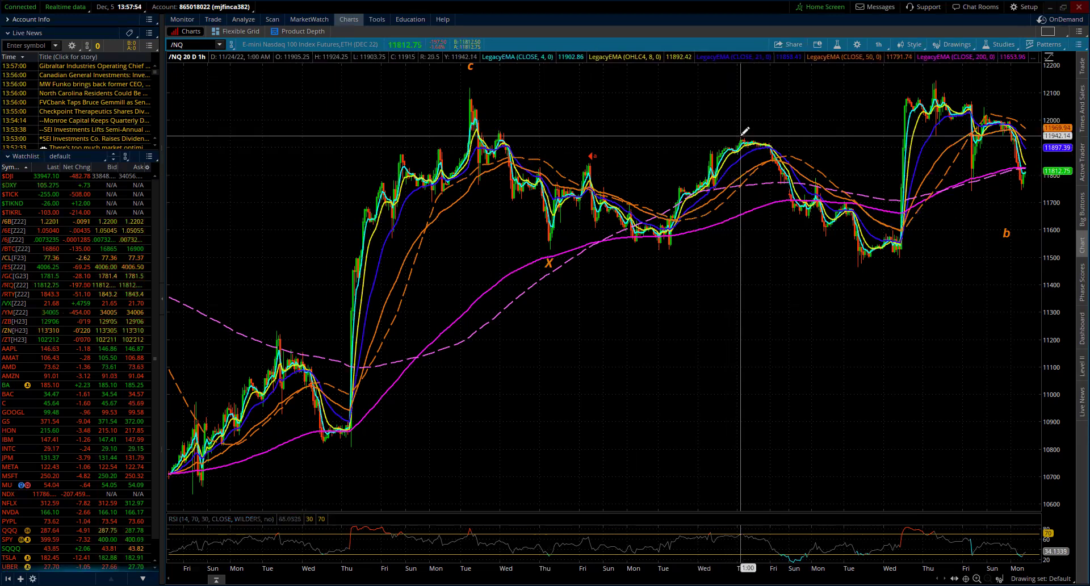
right_click(593, 152)
click(603, 163)
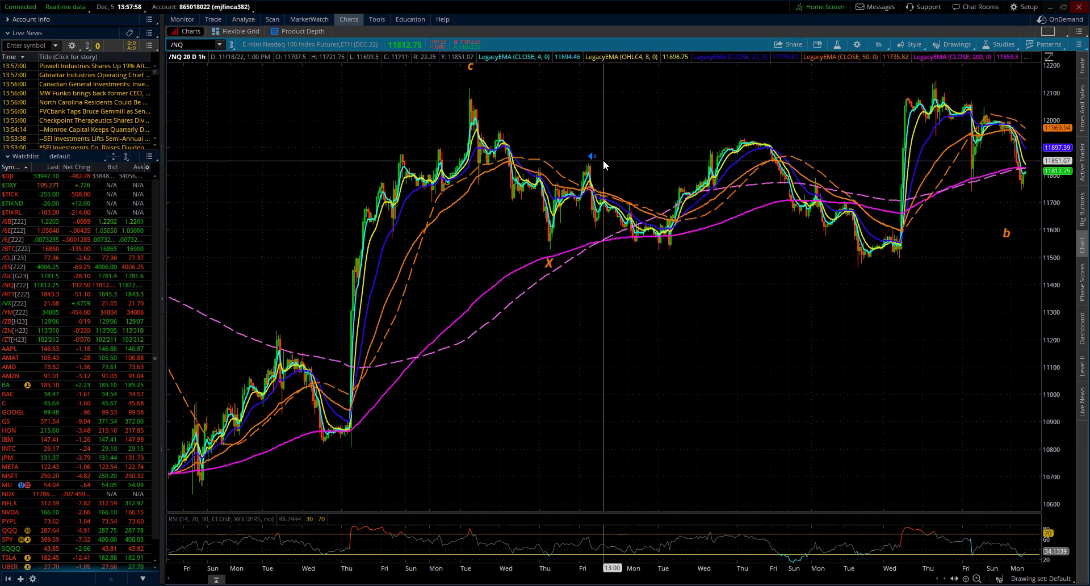
drag(591, 155, 741, 125)
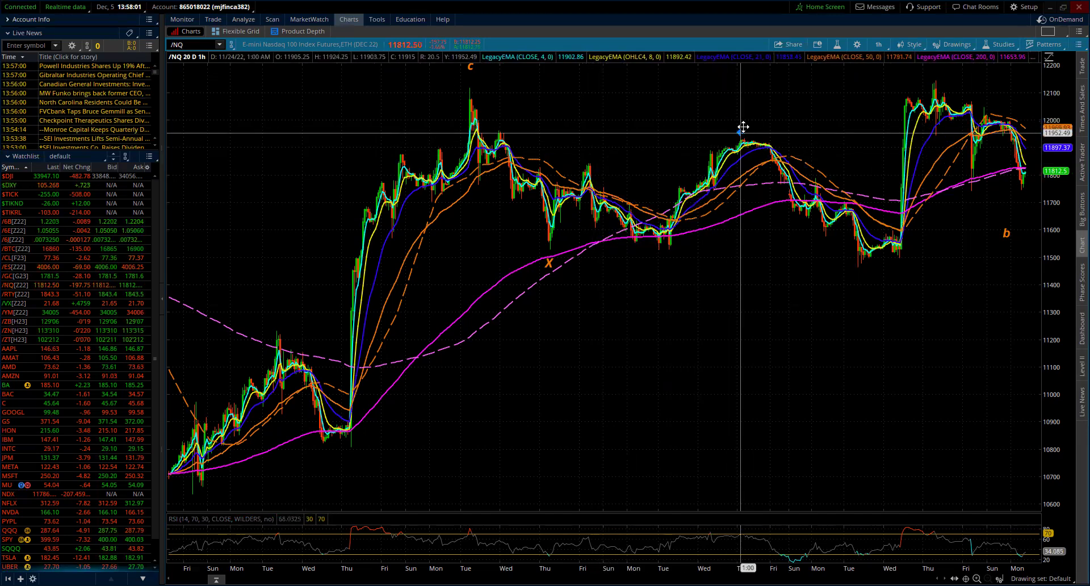
Add a 'b' text note at the low before the rally.
right_click(862, 272)
mouse_move(920, 361)
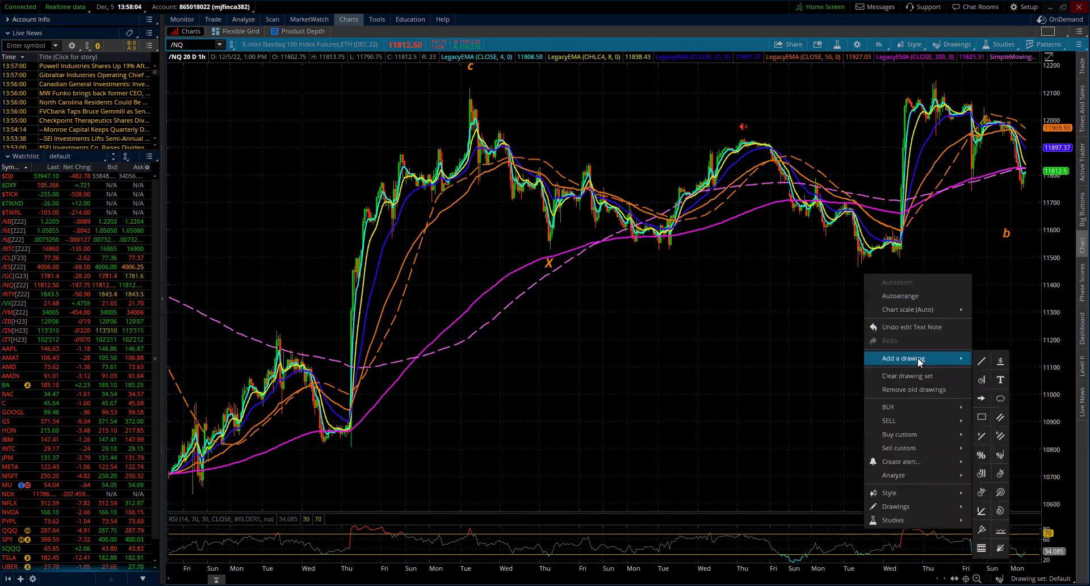
click(1000, 384)
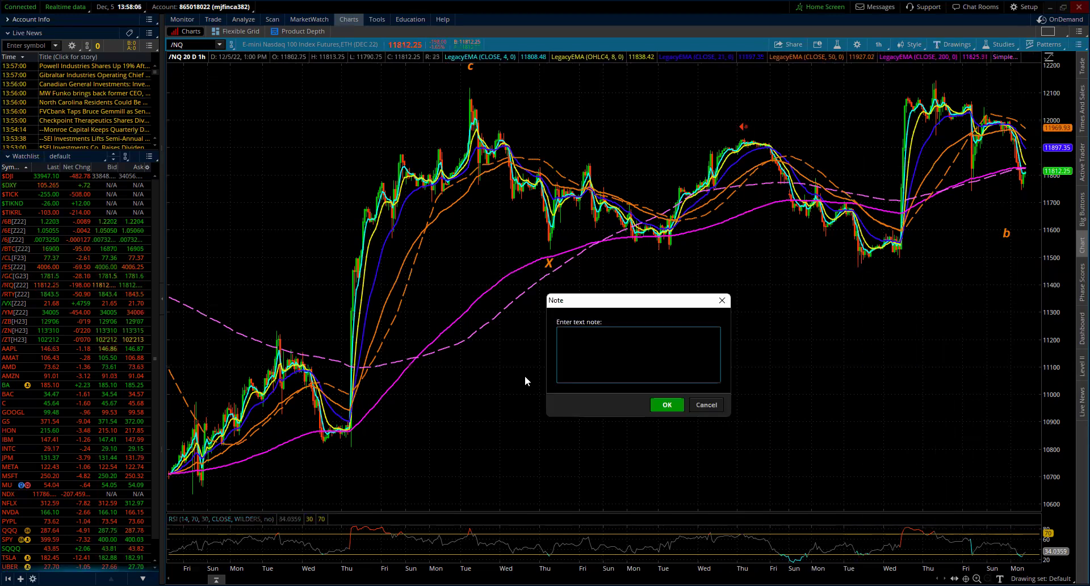
text(b)
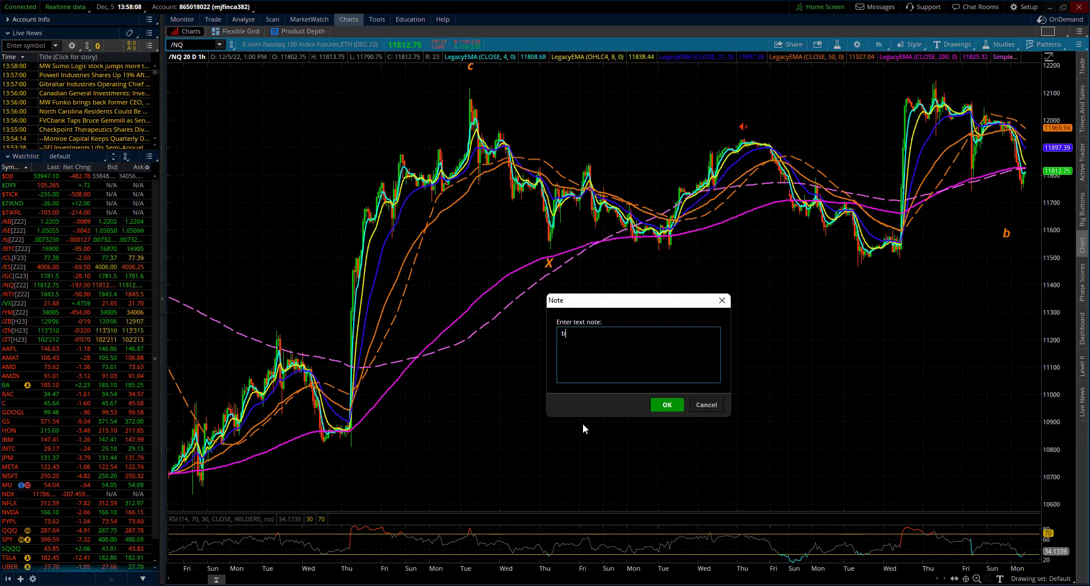
click(667, 405)
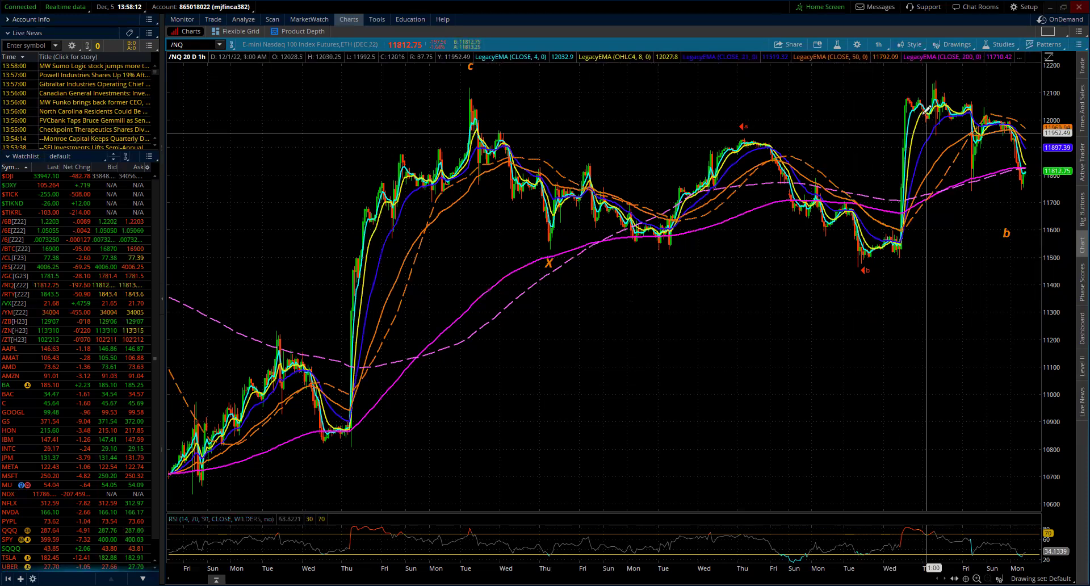
Add a 'c' text note at the top-right Thursday high.
right_click(934, 73)
mouse_move(966, 162)
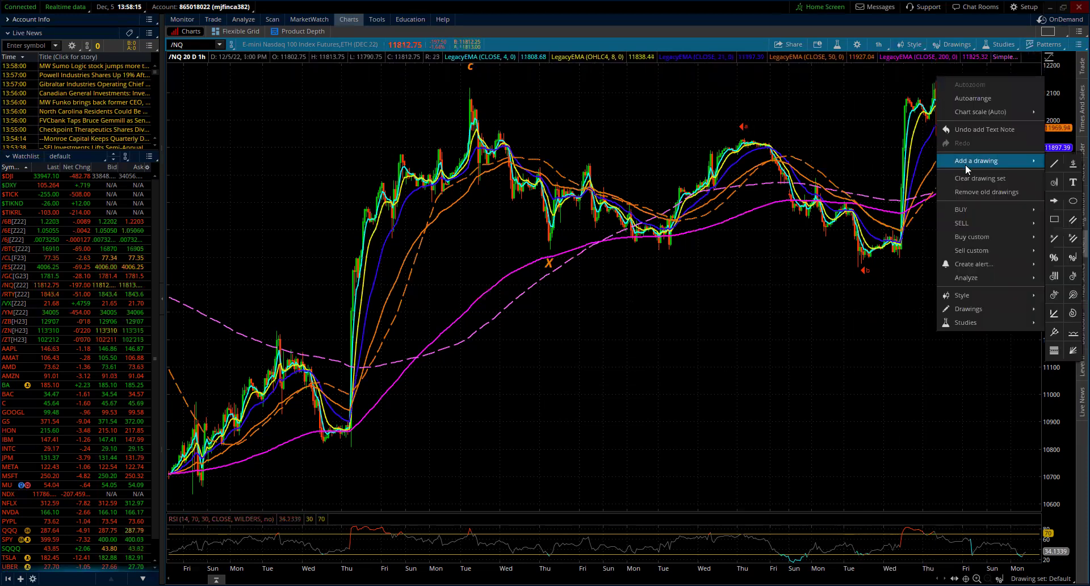
click(1072, 180)
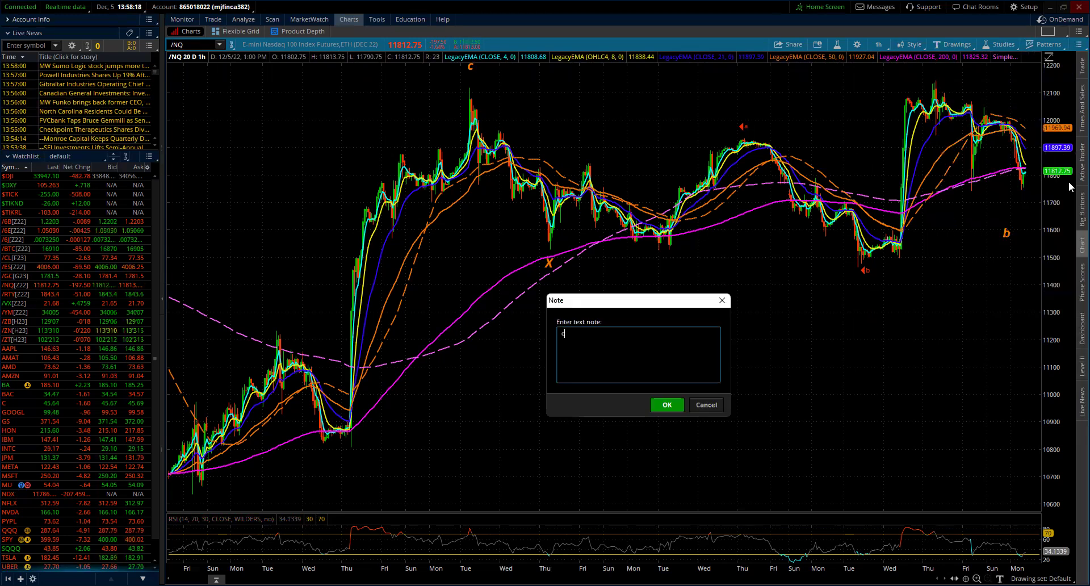
click(667, 405)
right_click(942, 74)
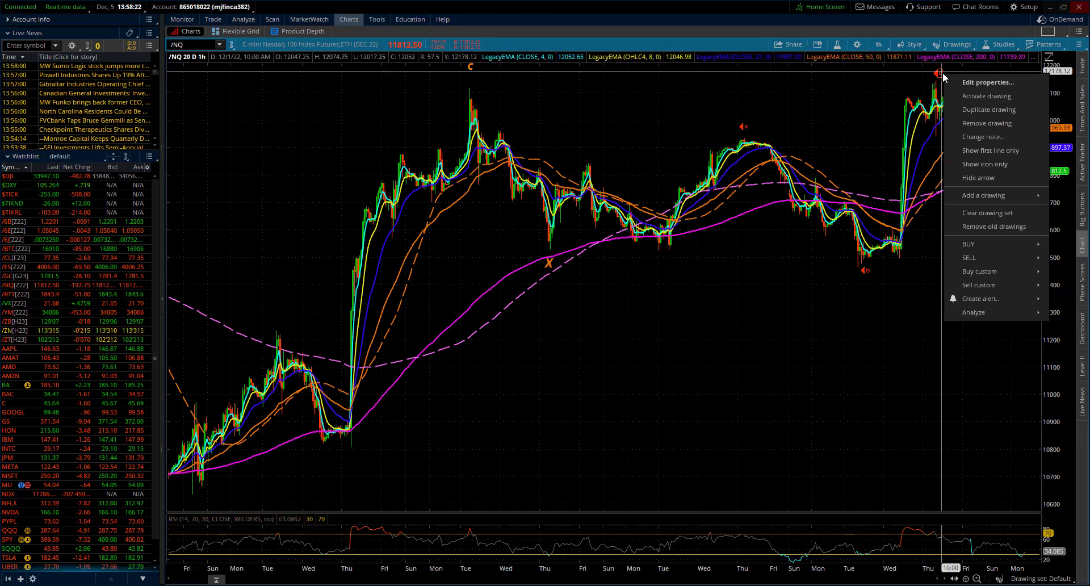
click(978, 123)
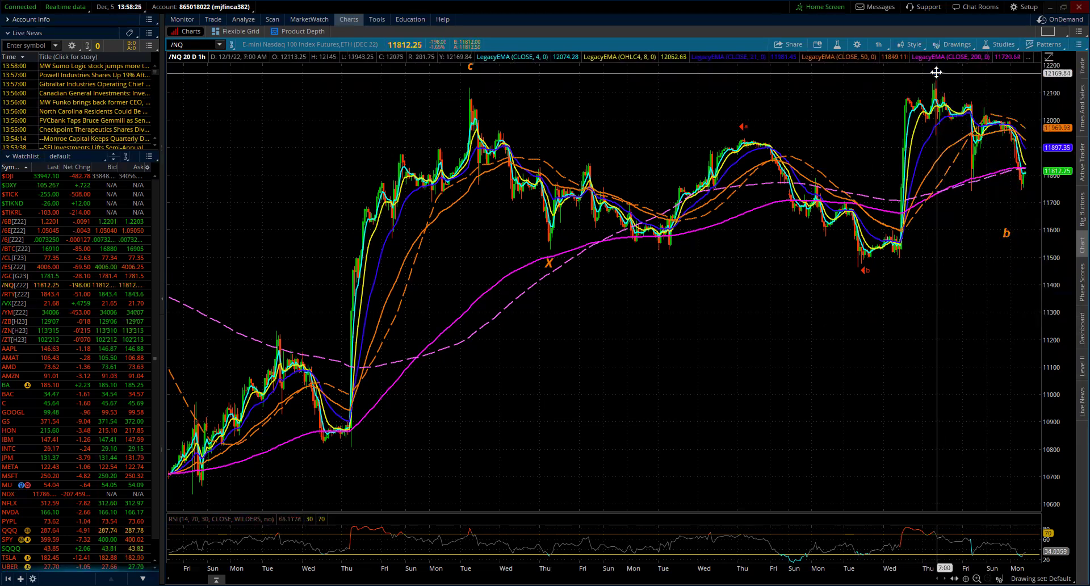
Restyle the c label: arrow off, orange colour, size 22, bold italic.
right_click(936, 72)
click(983, 84)
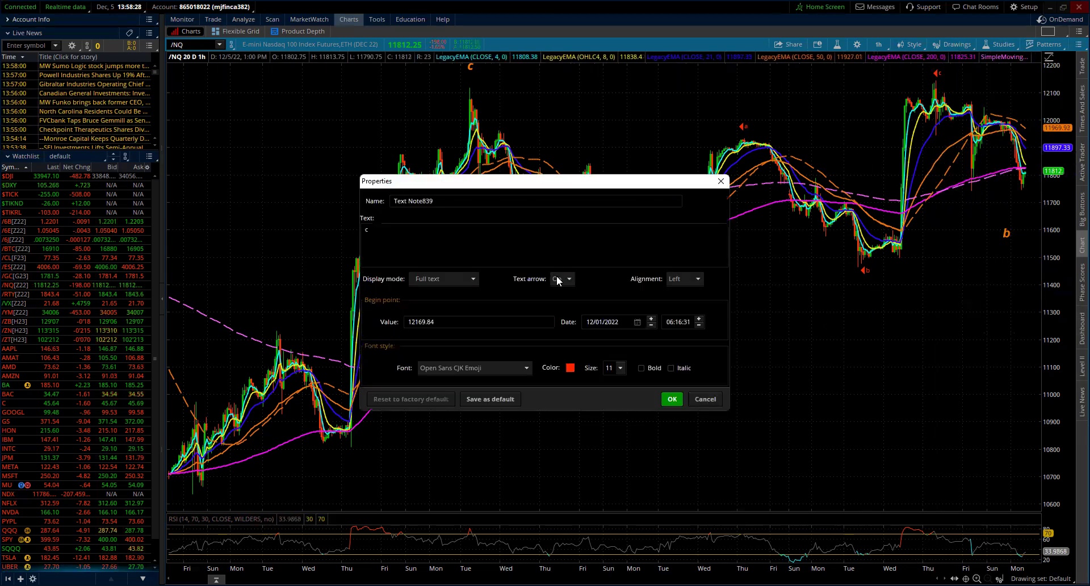
click(563, 279)
click(562, 309)
click(570, 368)
click(575, 410)
text(22)
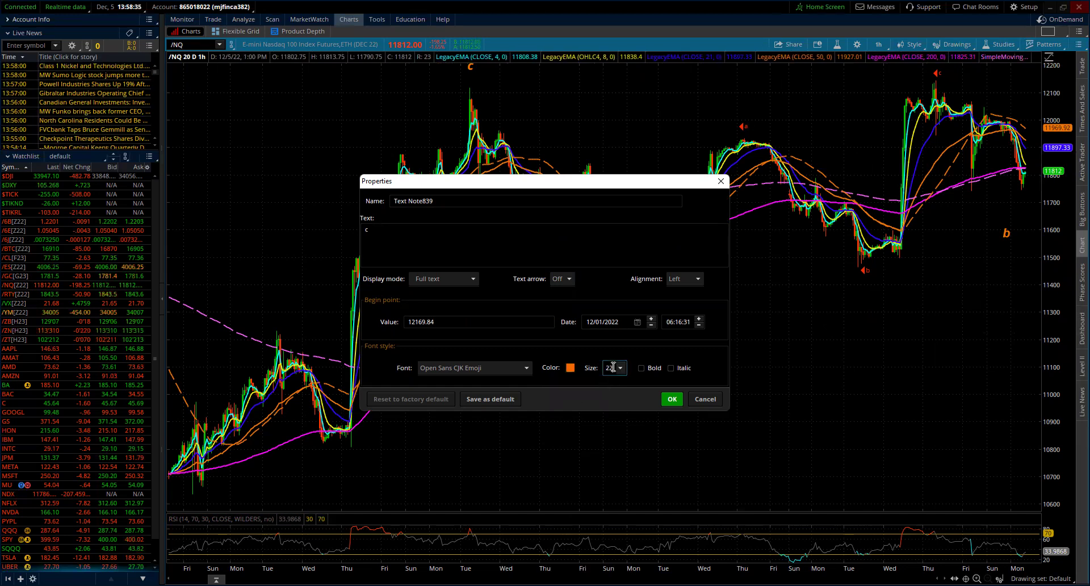
click(678, 368)
click(653, 368)
click(672, 399)
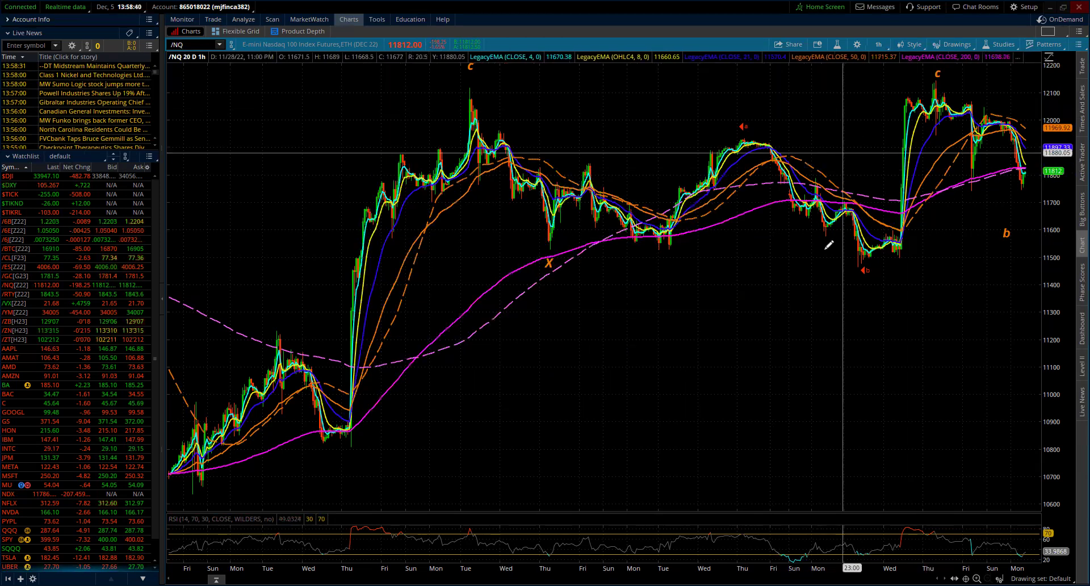
Restyle the b label with its arrow off and orange colour.
right_click(866, 272)
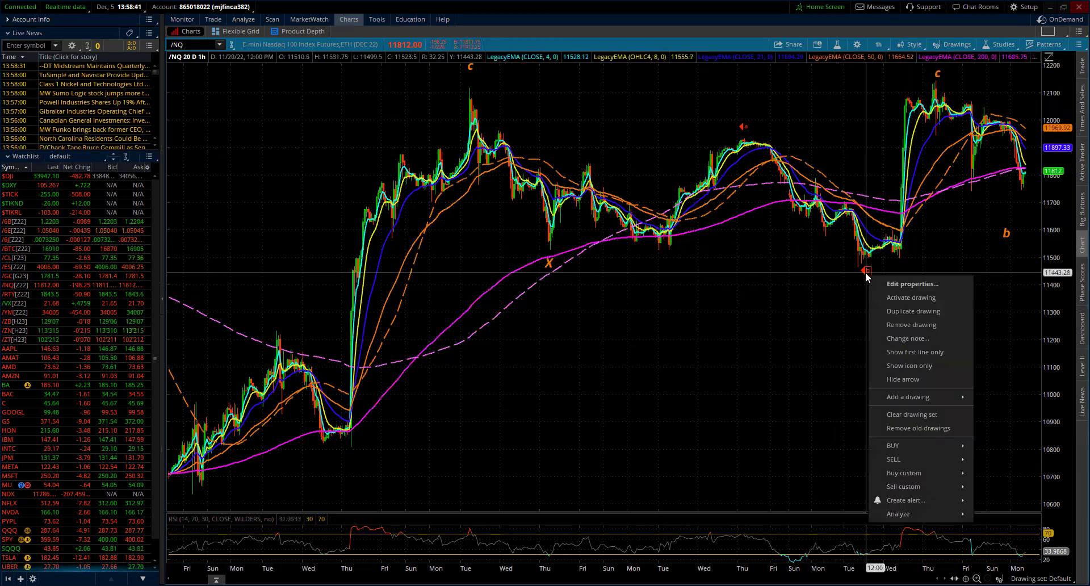
click(902, 283)
click(560, 282)
click(564, 301)
click(571, 370)
click(562, 381)
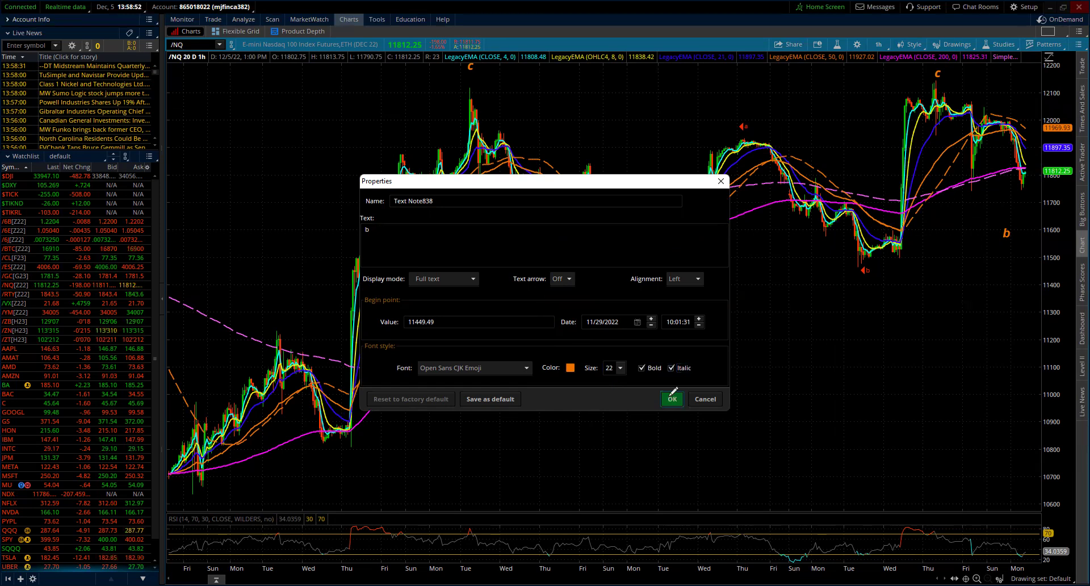
key(Return)
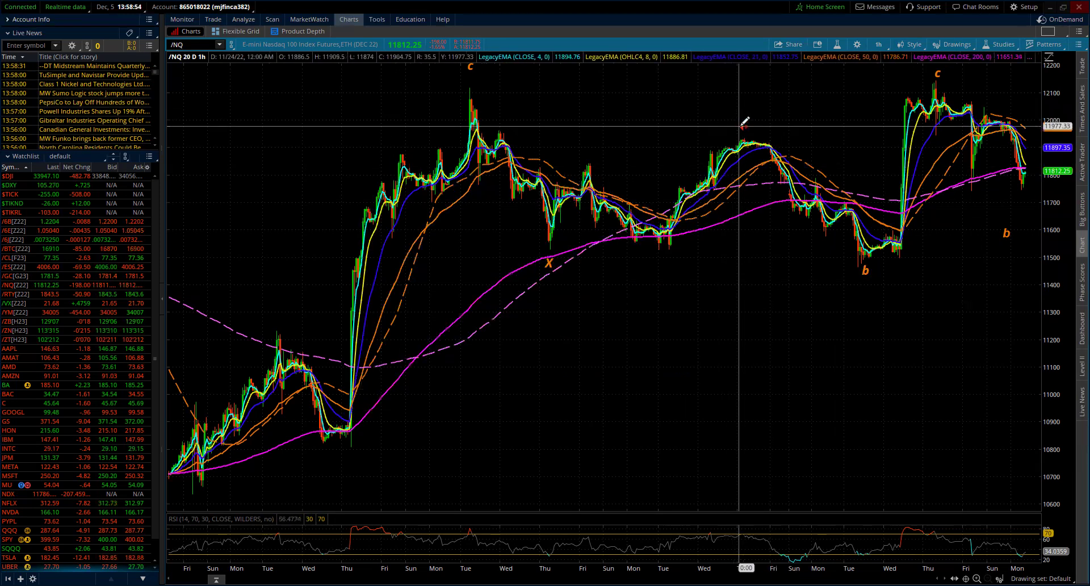
Make the a note orange with no arrow, then activate the right-hand b label.
right_click(744, 125)
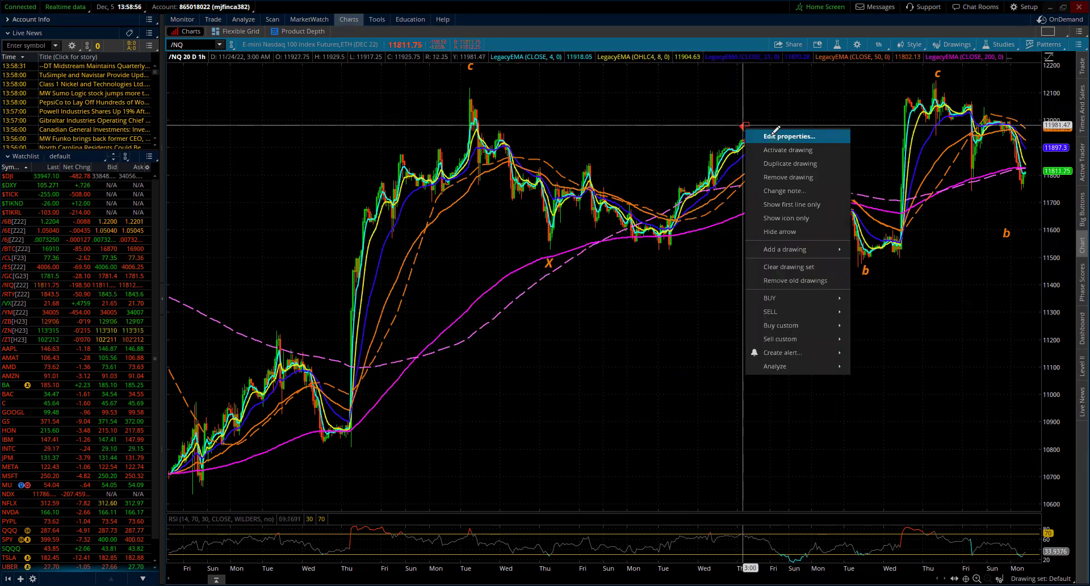
click(789, 136)
click(560, 279)
click(563, 309)
click(571, 368)
click(578, 417)
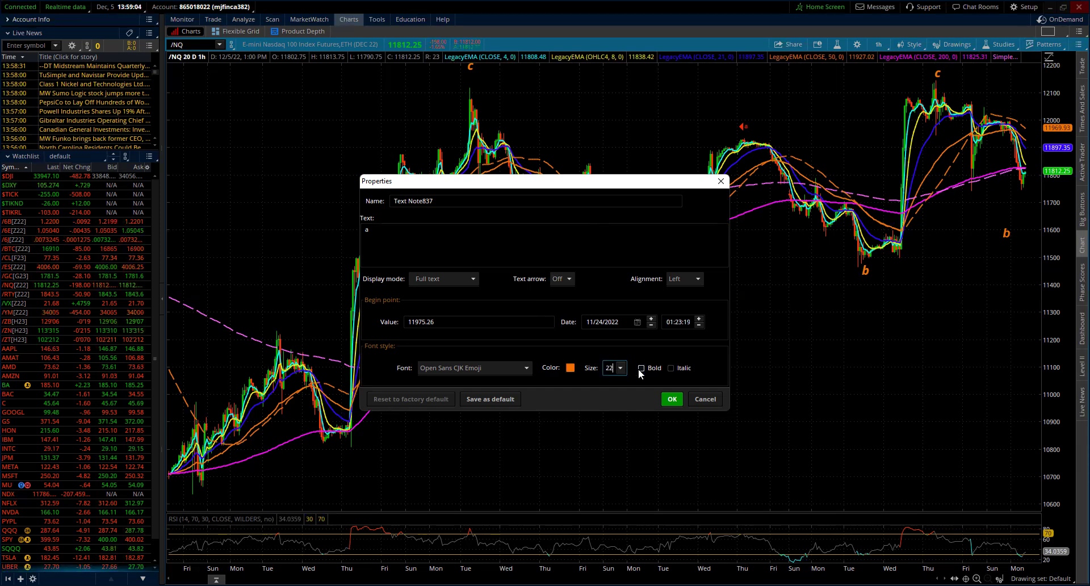
click(668, 401)
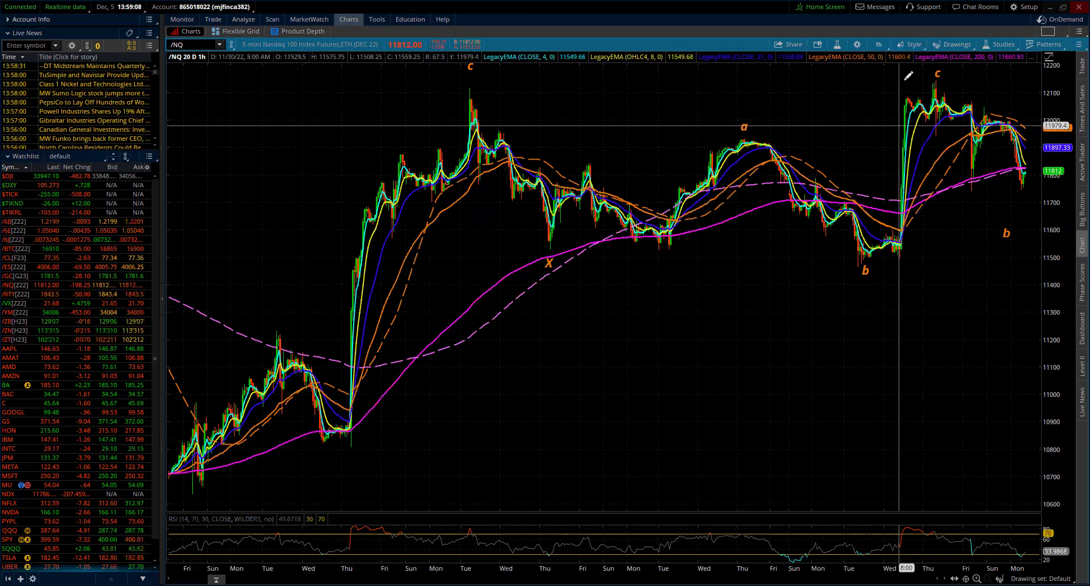
right_click(1006, 230)
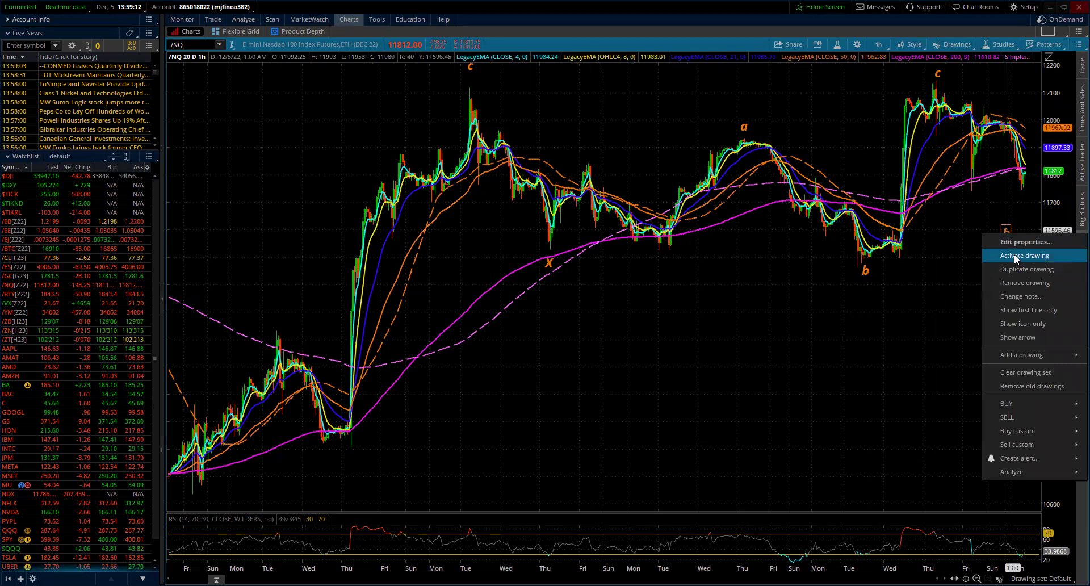
click(1015, 258)
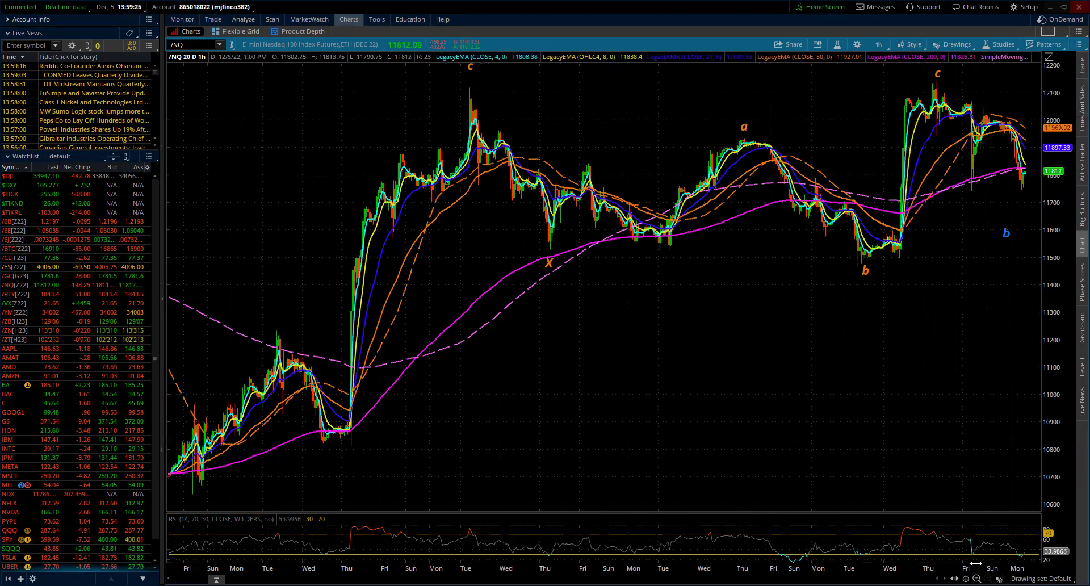
Zoom the time axis into the last week of bars and delete the blue b label.
drag(962, 561, 796, 531)
drag(579, 502, 518, 484)
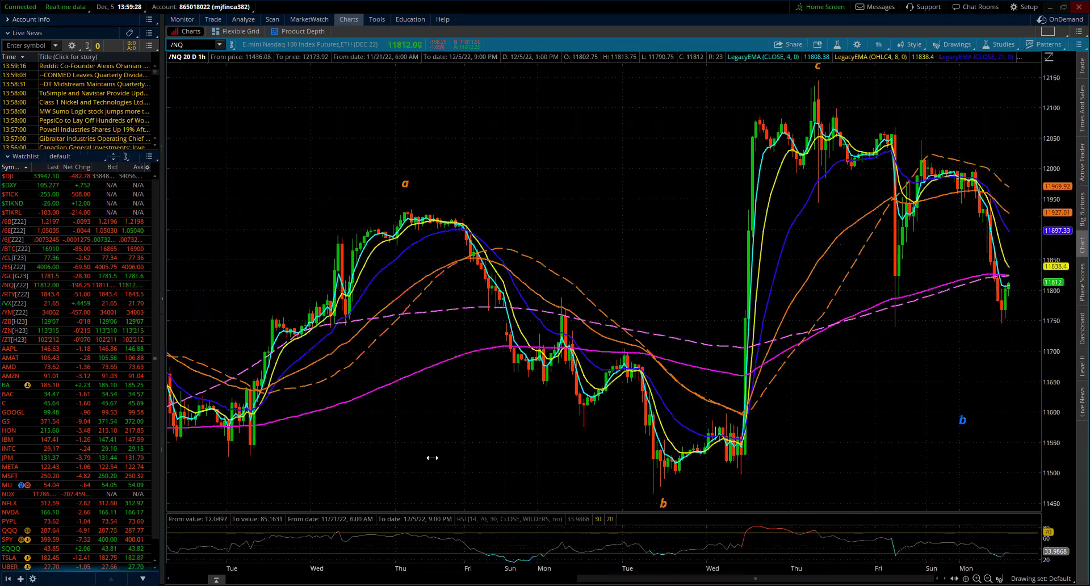
drag(432, 457, 381, 460)
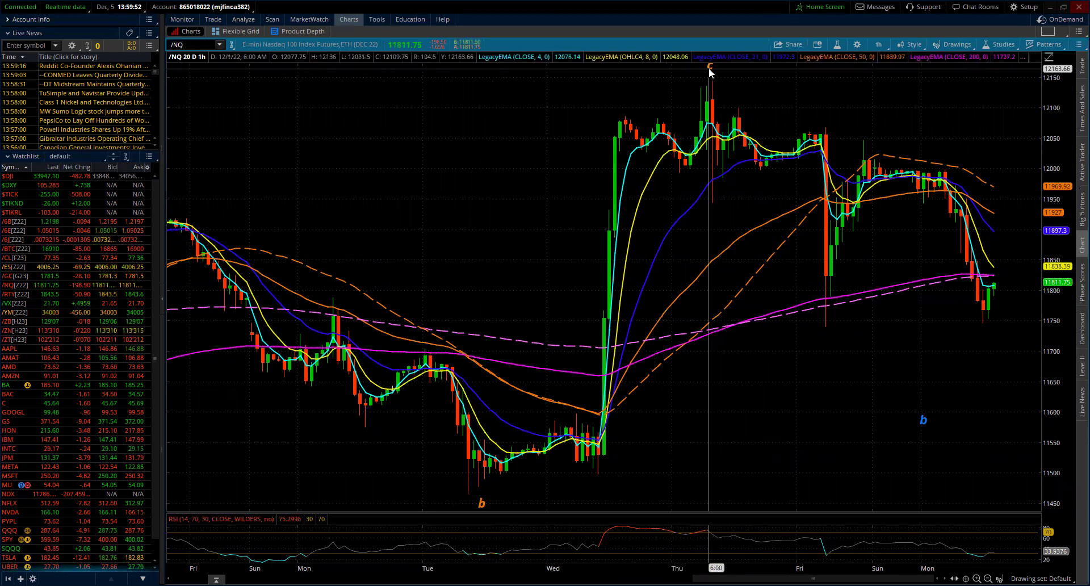
mouse_move(709, 64)
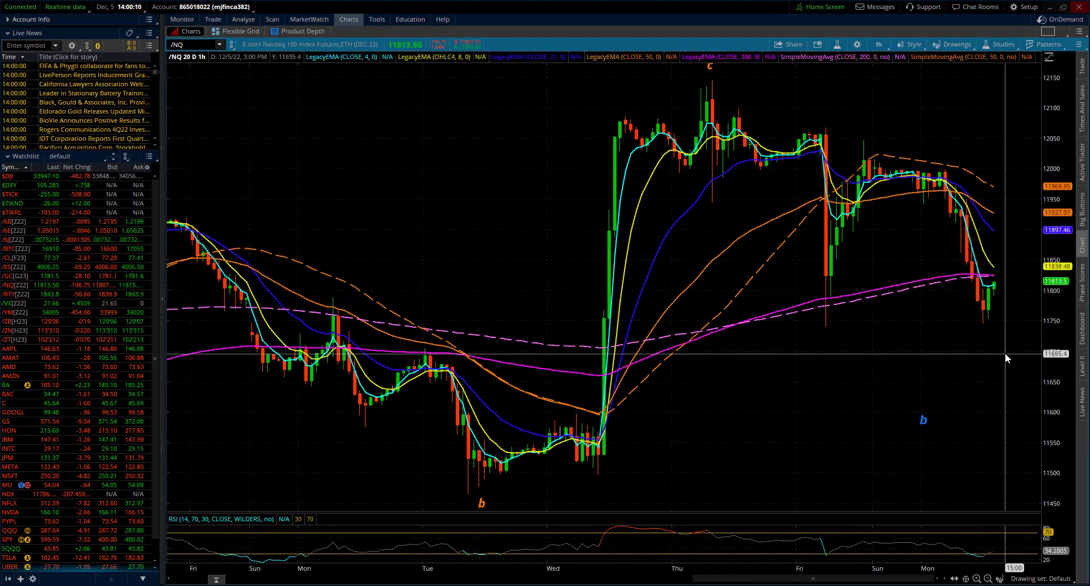
right_click(926, 422)
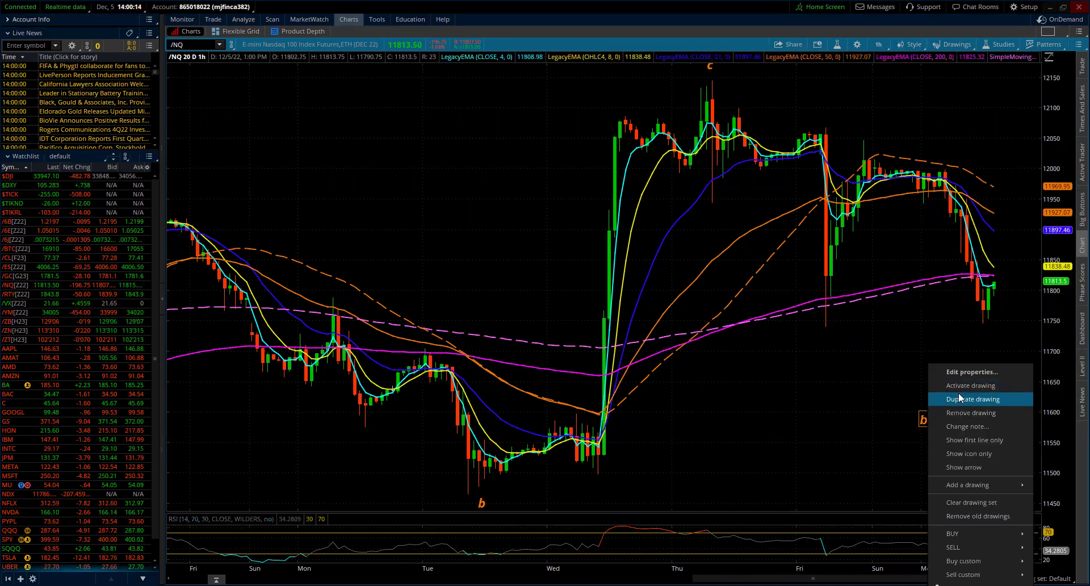
click(971, 414)
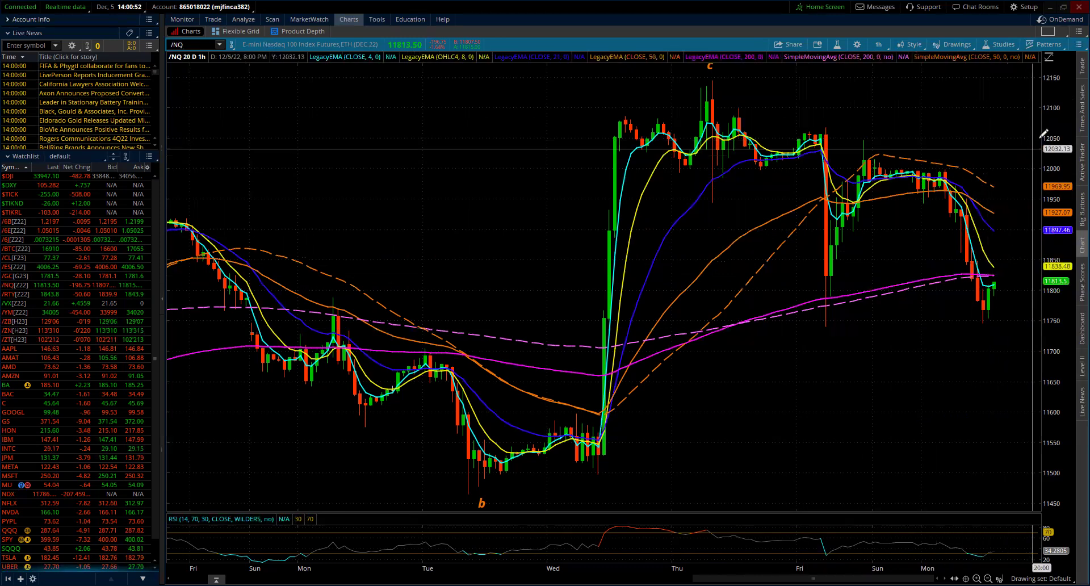
Draw a Fibonacci extension from b low through c high to the latest low, then view 3 Y weekly.
drag(1064, 191, 1064, 209)
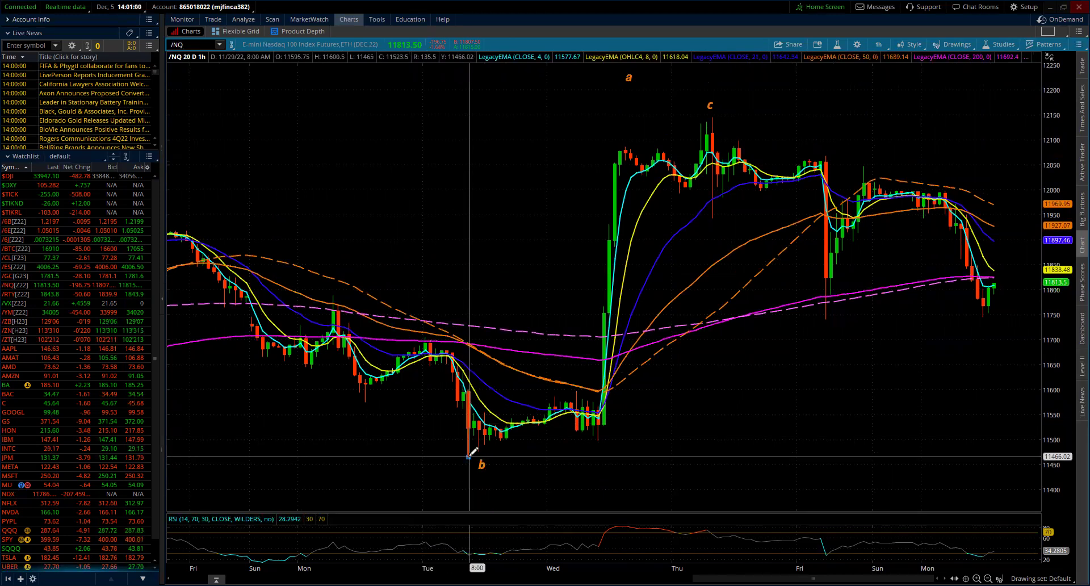
drag(468, 457, 712, 116)
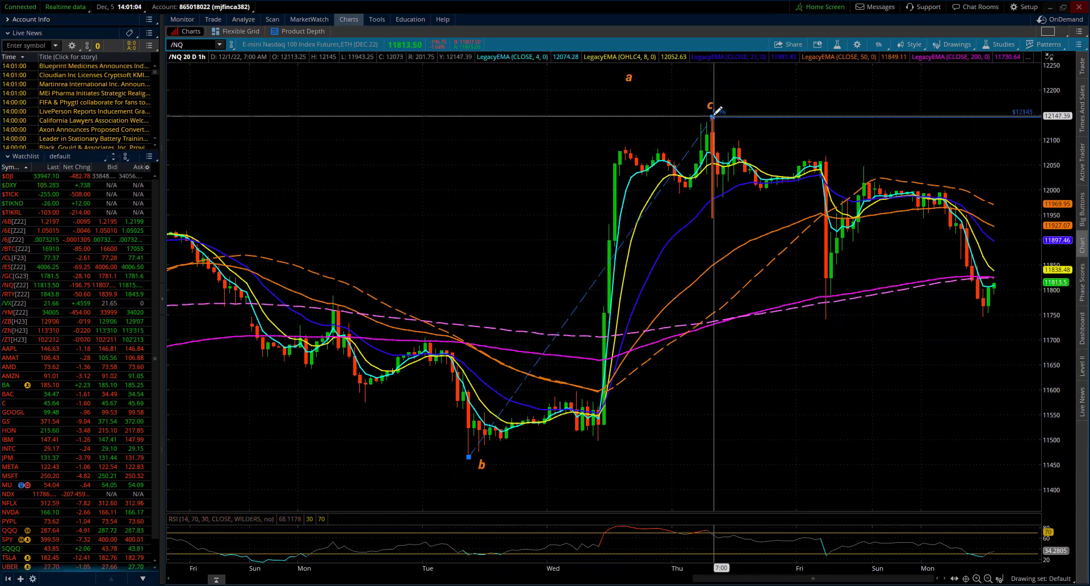
click(824, 322)
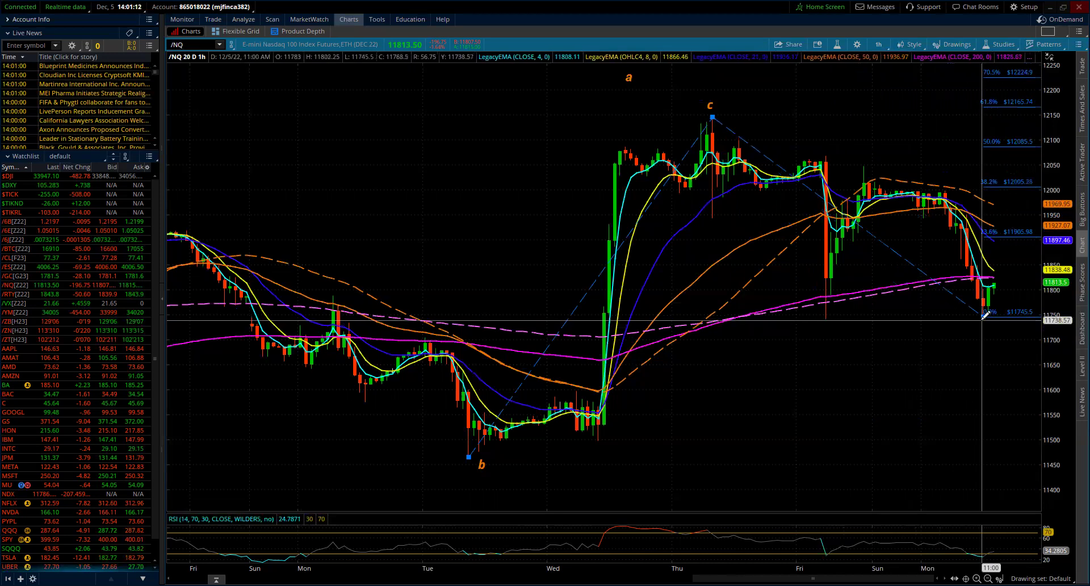
click(991, 289)
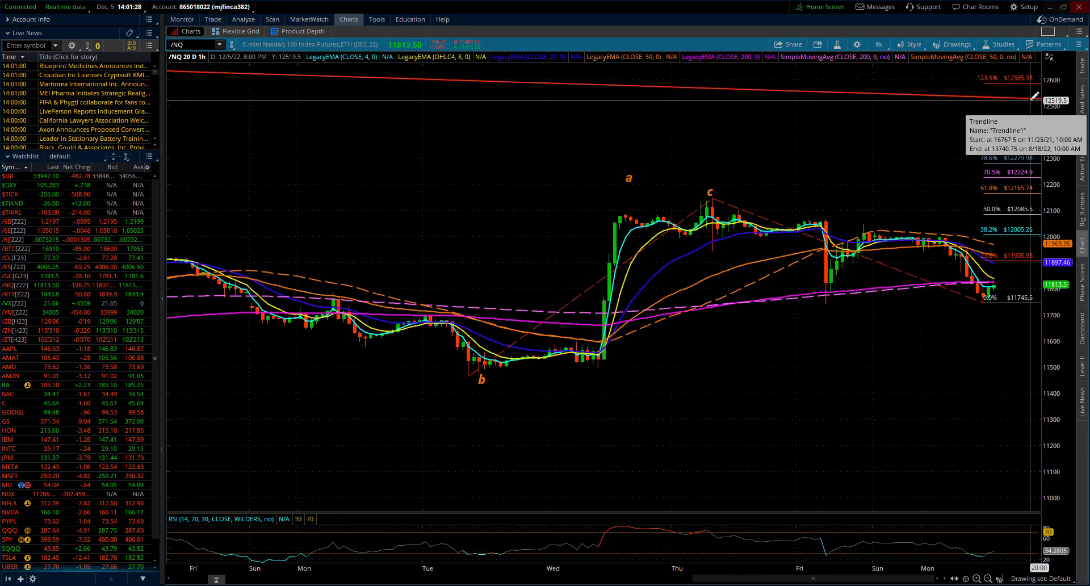
click(879, 45)
click(827, 175)
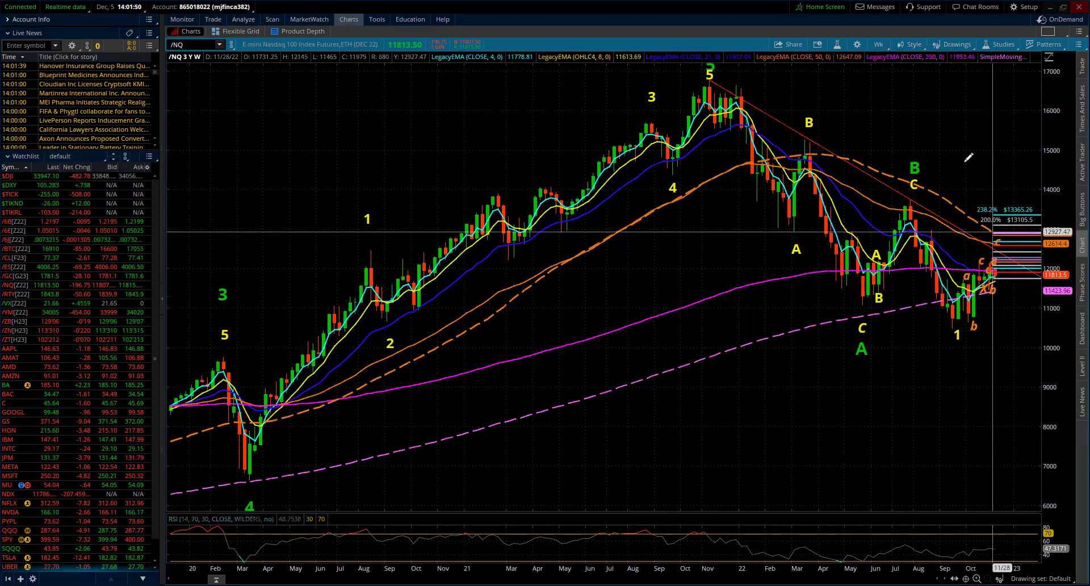
Return /NQ to 20 D hourly, framed so extension levels up to 138.2% show.
click(879, 44)
click(826, 148)
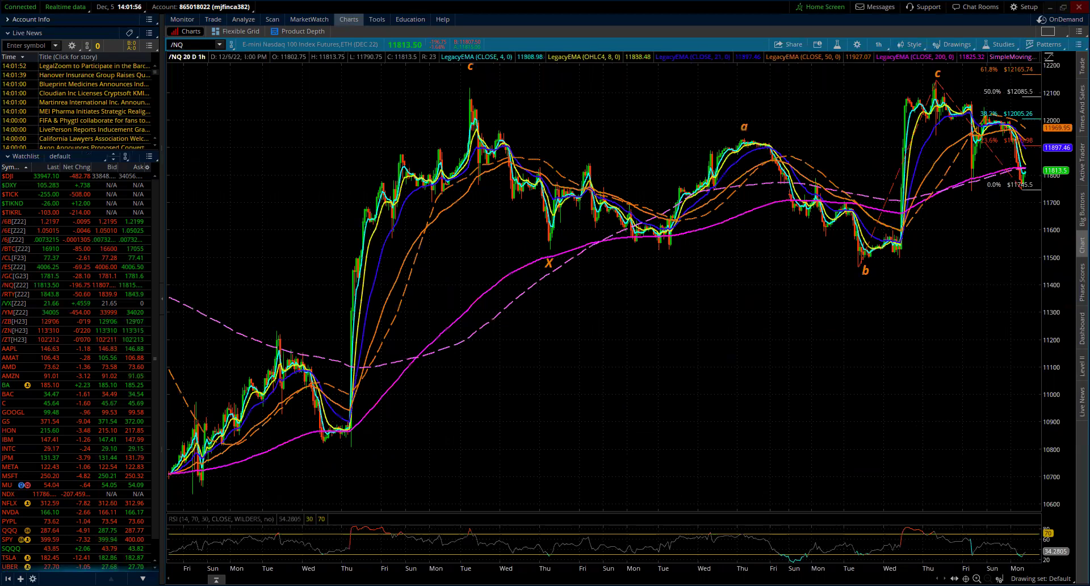
drag(624, 539, 583, 539)
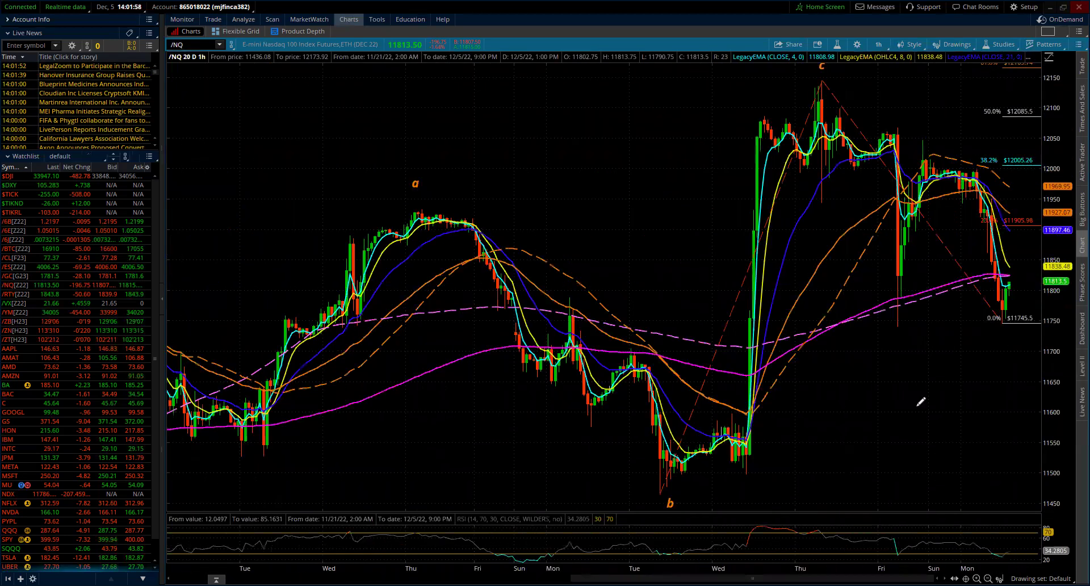
drag(1060, 159, 1073, 307)
drag(1072, 435, 1073, 494)
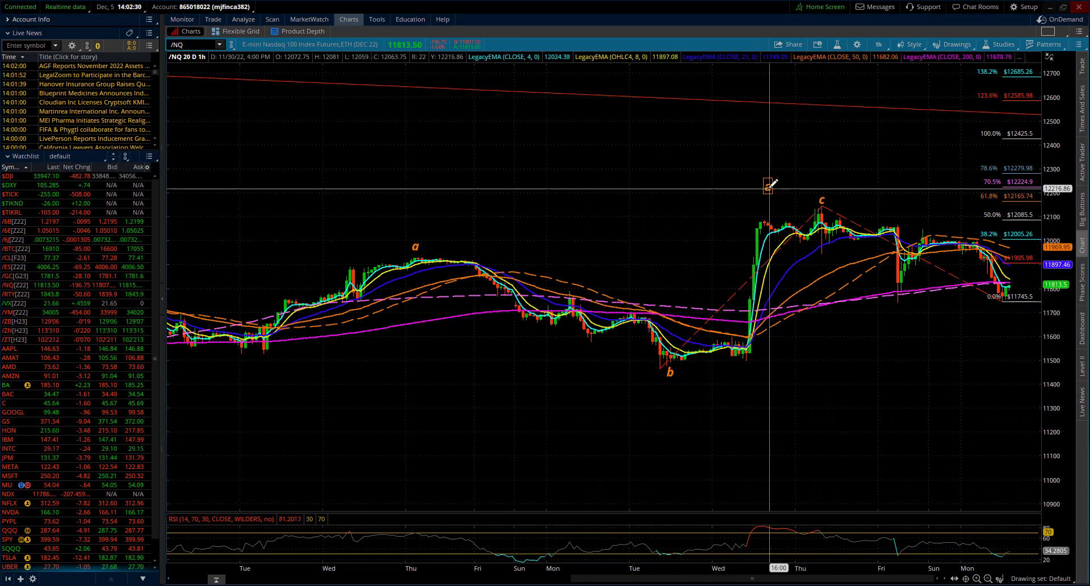
Delete the a label and the b–c Fibonacci extension from the /NQ chart.
right_click(770, 185)
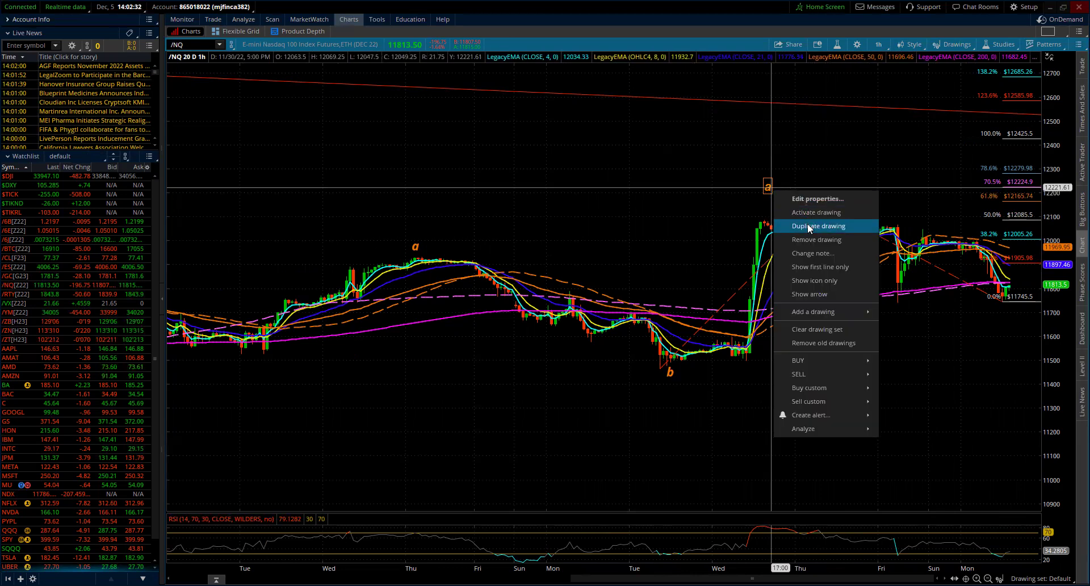
click(813, 239)
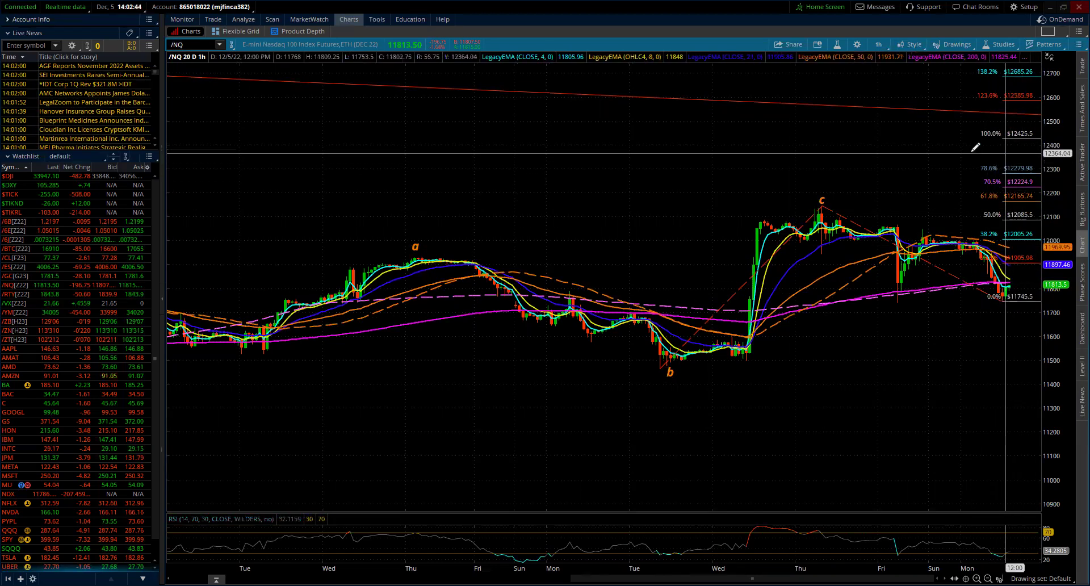
right_click(733, 305)
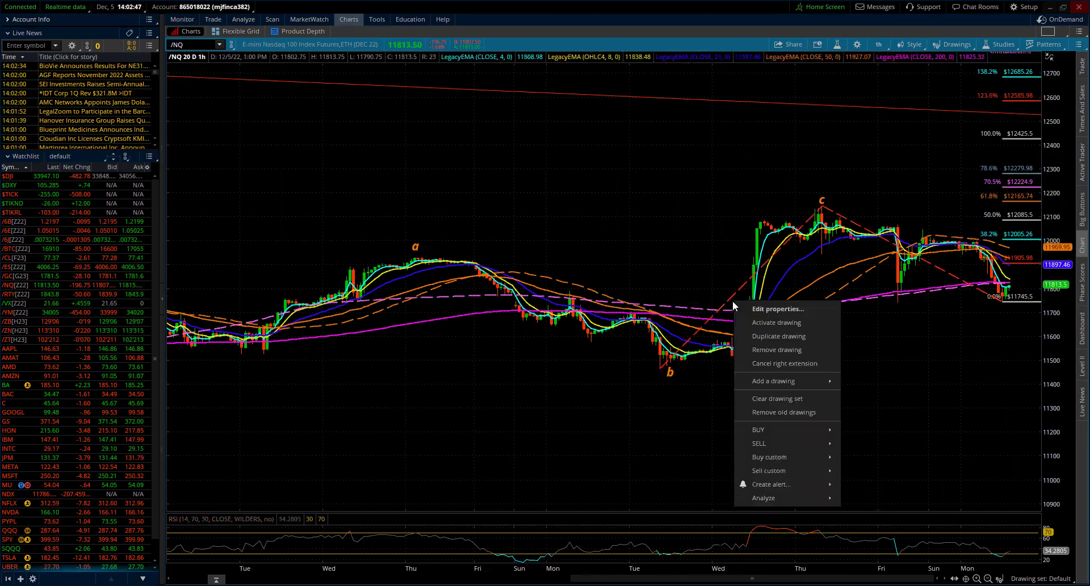
click(774, 350)
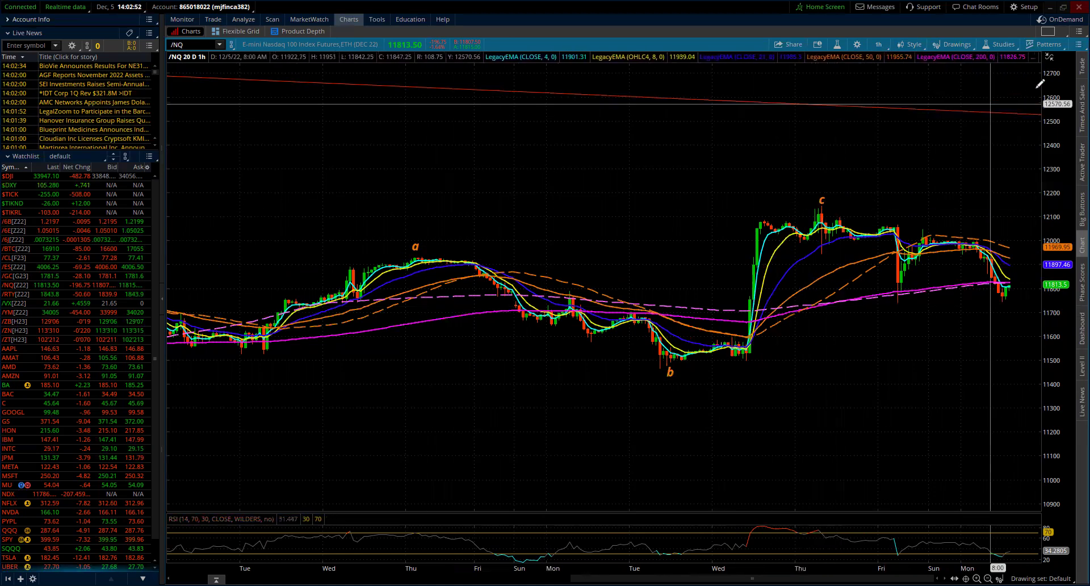
click(878, 44)
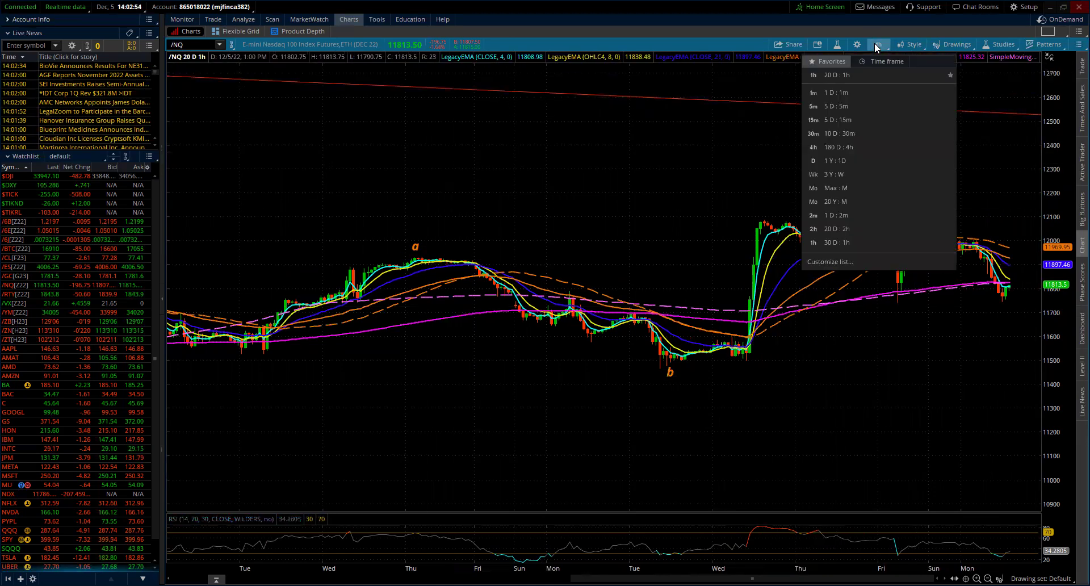
On 1 Y : 1D, draw a Fibonacci extension from C high to 1 low to 12/2 high, then return to 20 D : 1h.
click(834, 161)
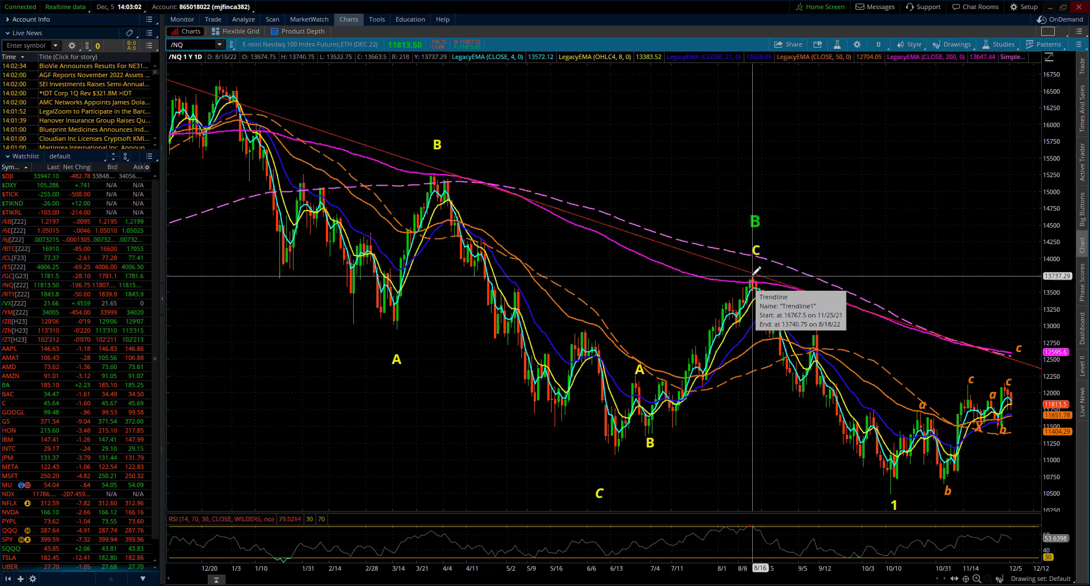
drag(776, 367, 896, 487)
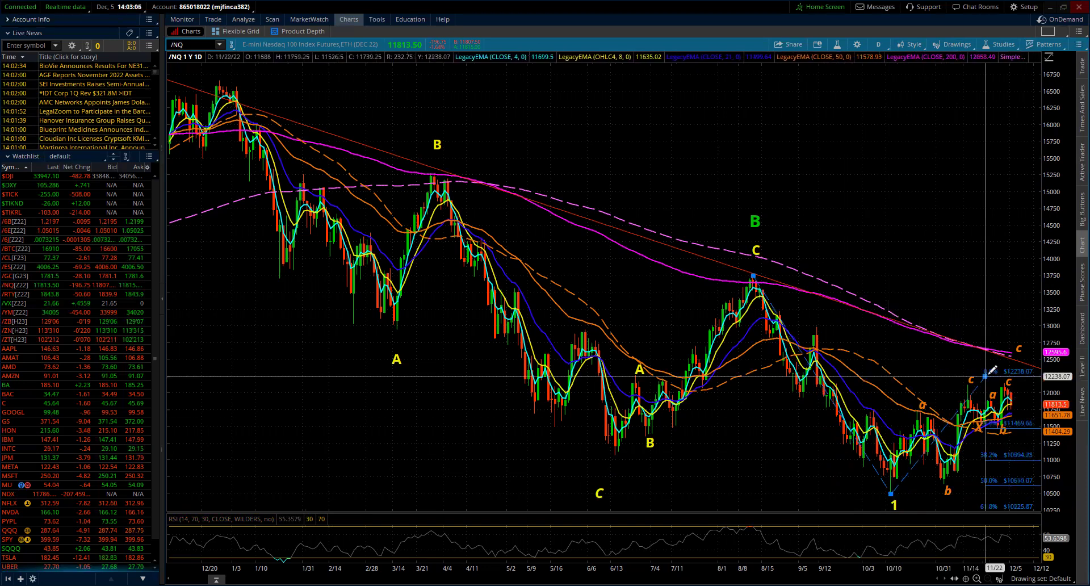
click(1011, 375)
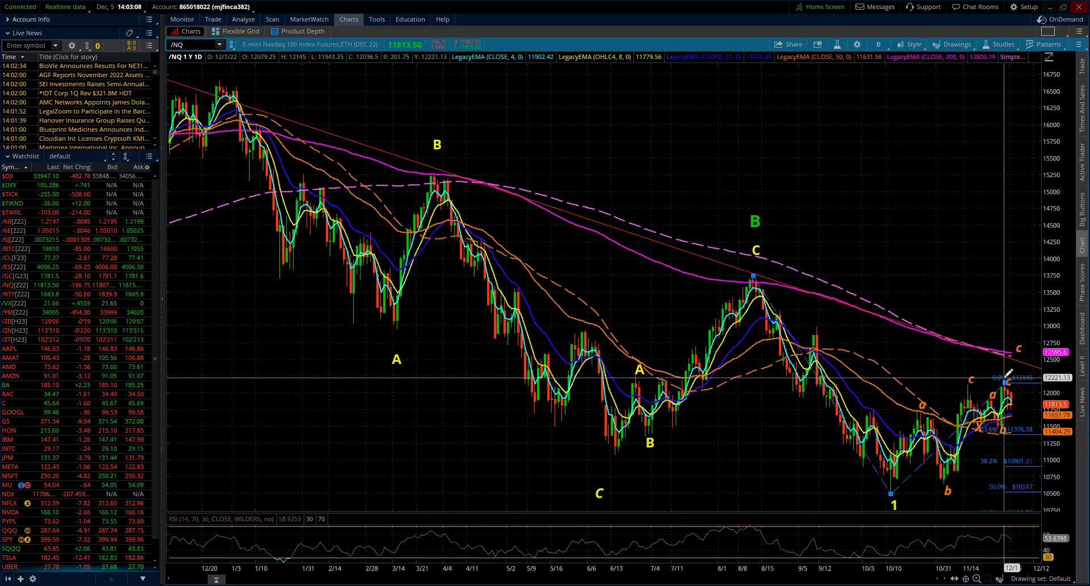
click(1016, 374)
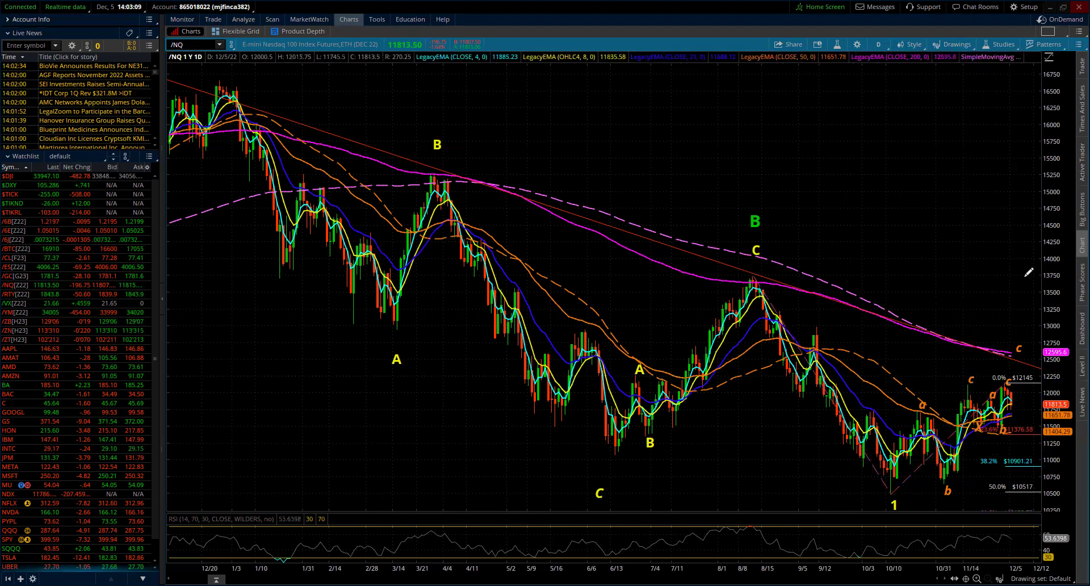
click(876, 46)
click(838, 147)
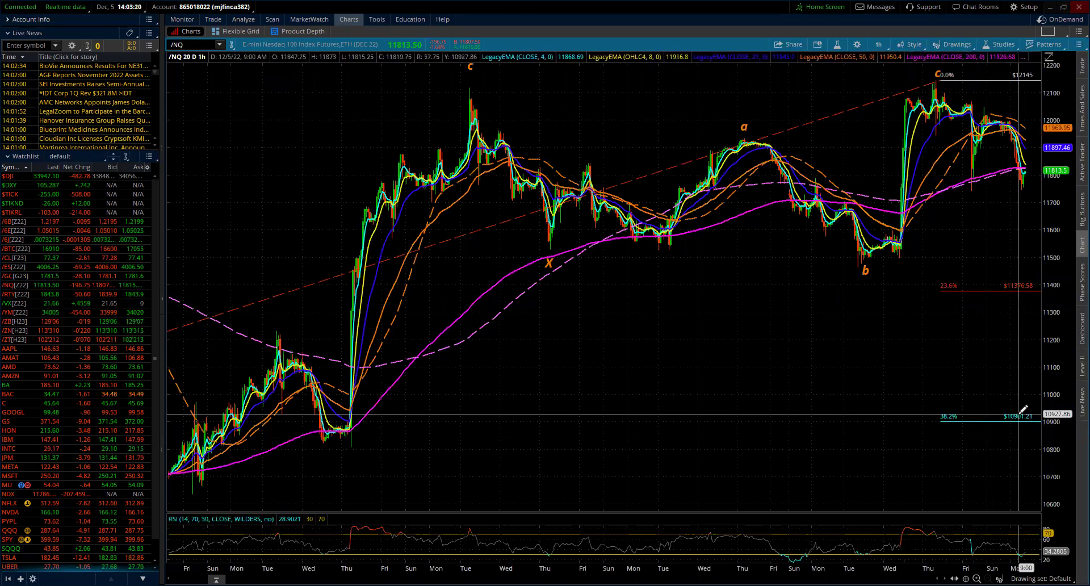
drag(1071, 349, 1073, 394)
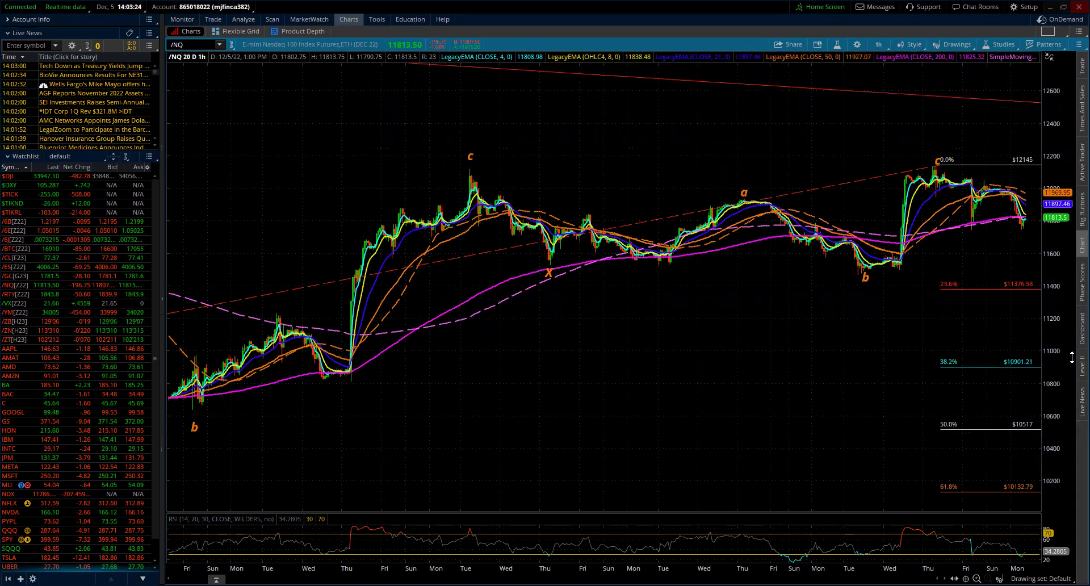
drag(1060, 351, 1057, 457)
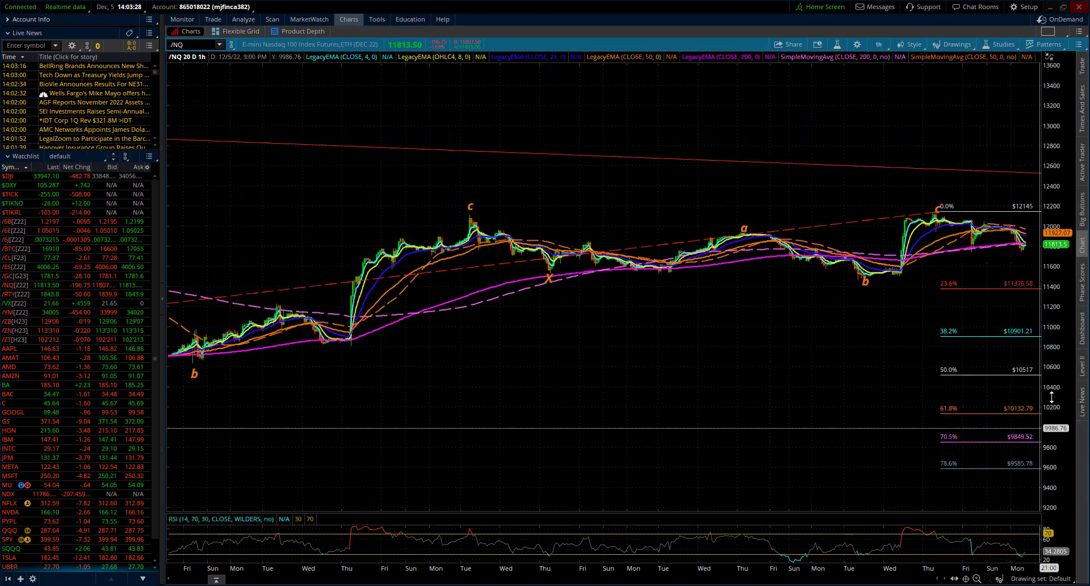
drag(1056, 404, 1042, 466)
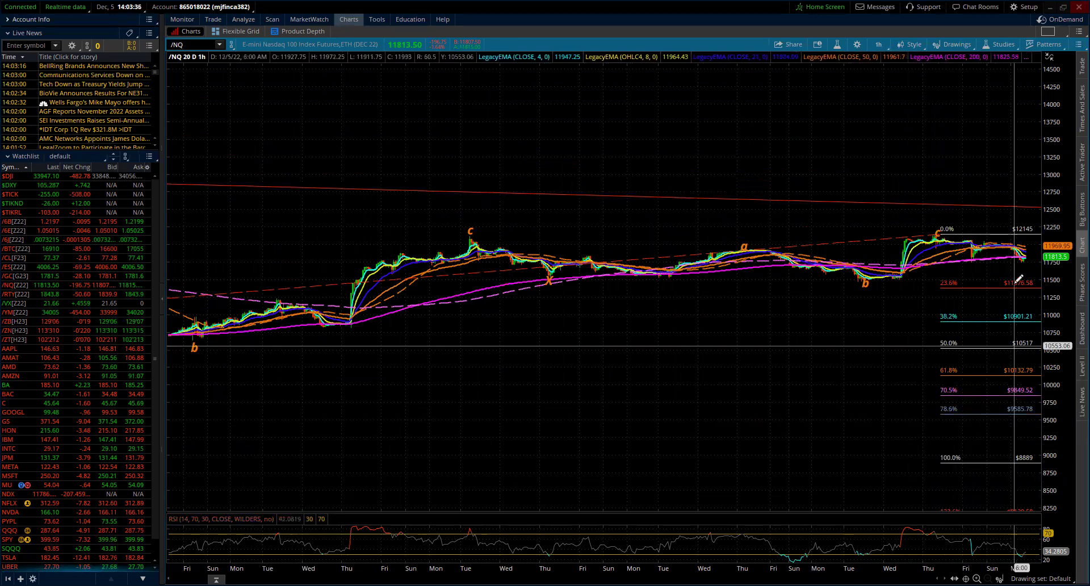
drag(1069, 318, 1073, 415)
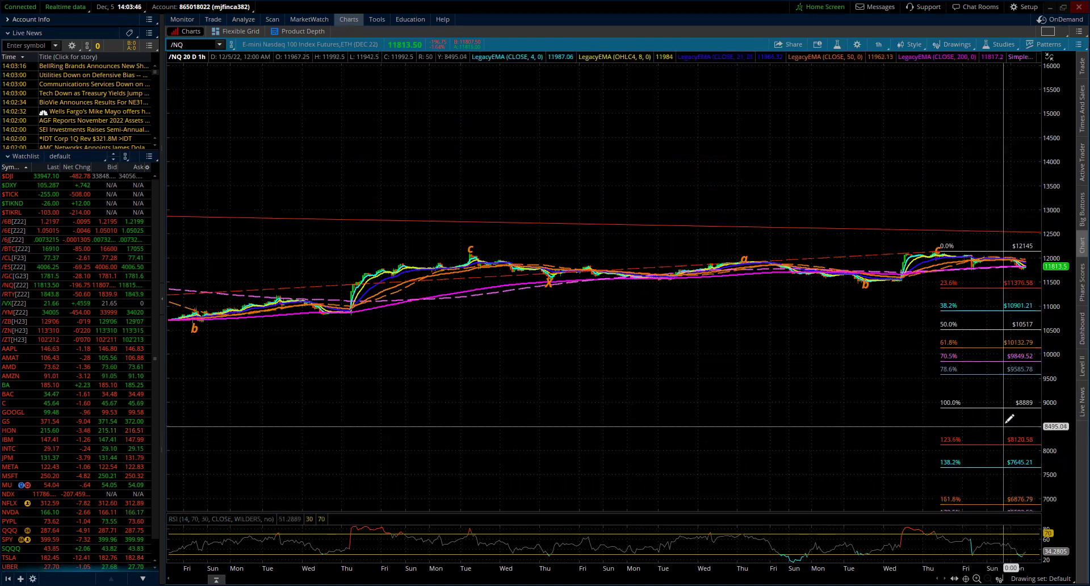
drag(1057, 419, 1056, 443)
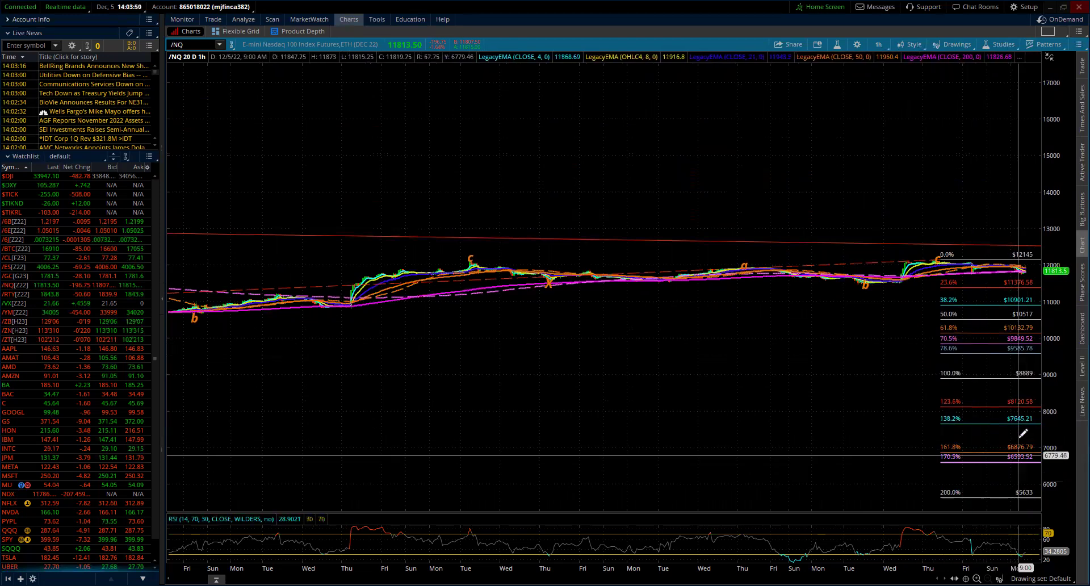
mouse_move(988, 419)
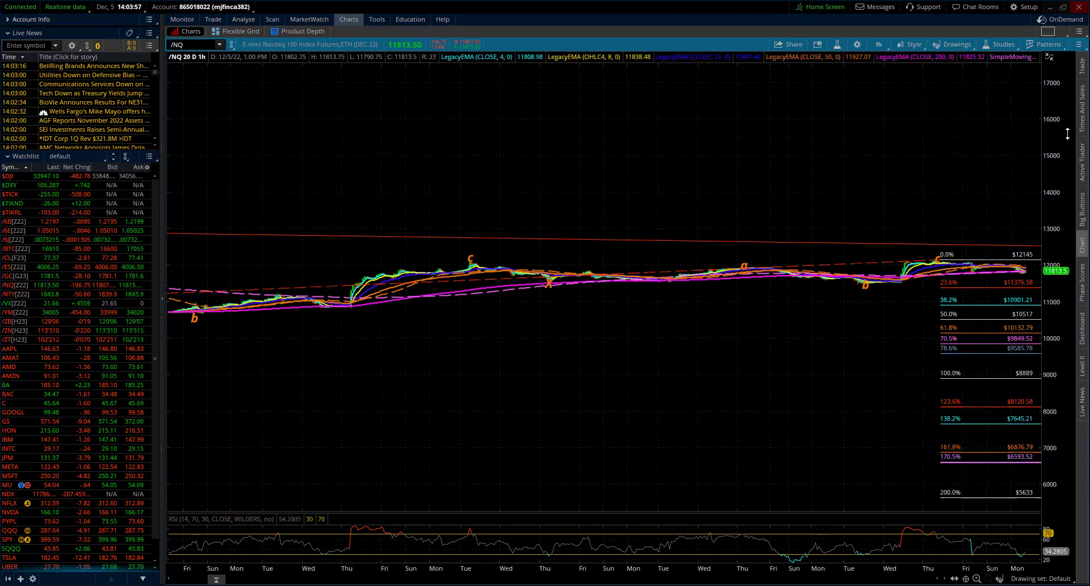
click(1049, 58)
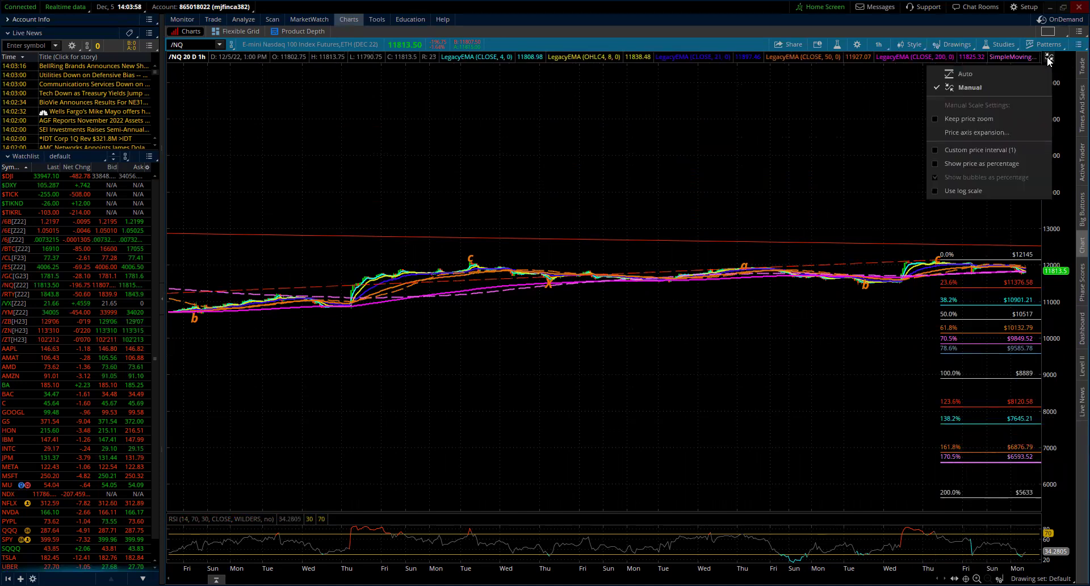
click(965, 73)
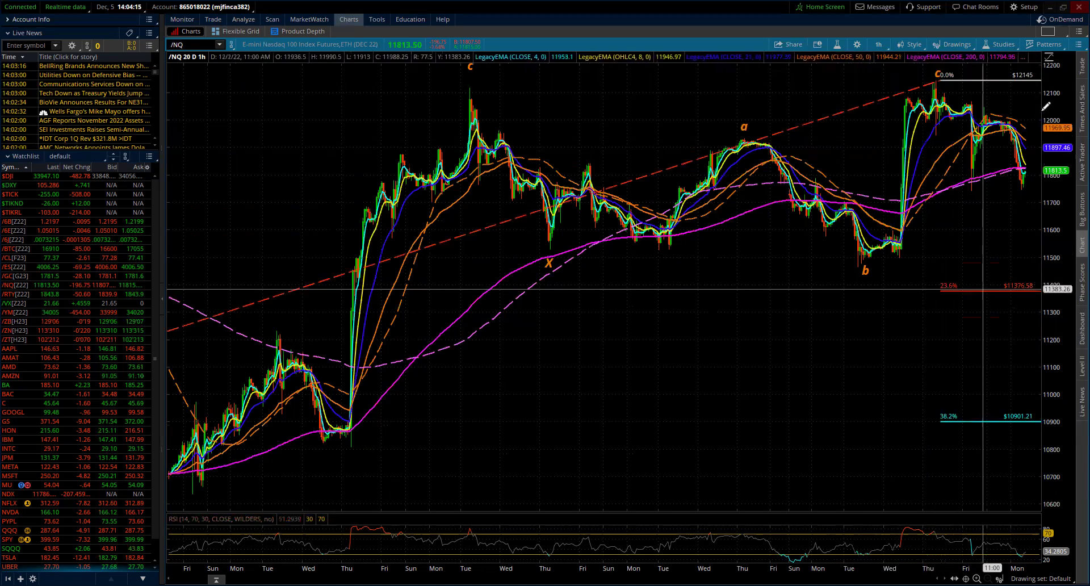
drag(1057, 227, 1057, 248)
drag(1060, 356, 1036, 143)
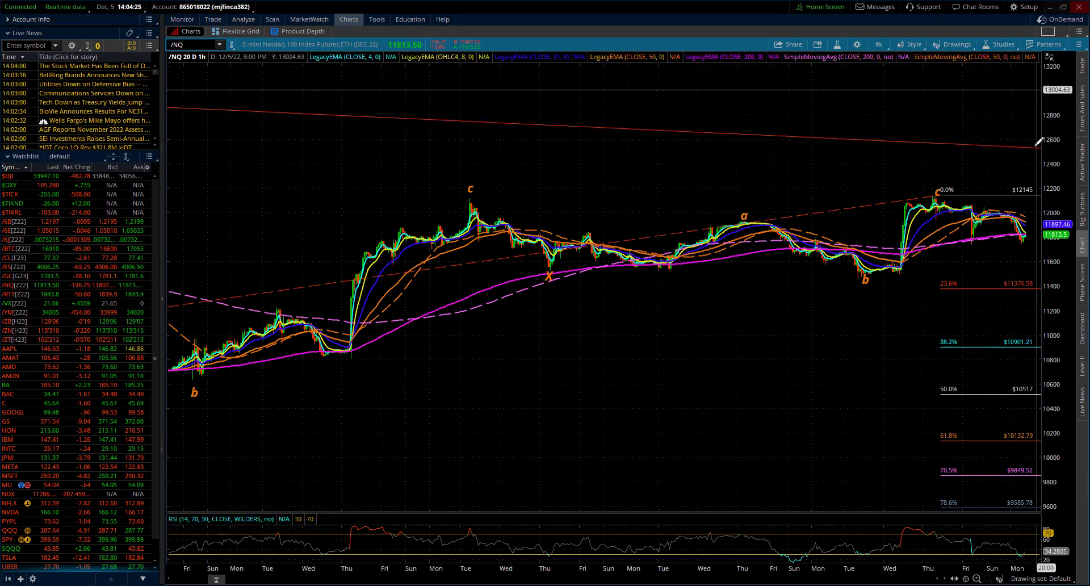
click(879, 44)
click(837, 147)
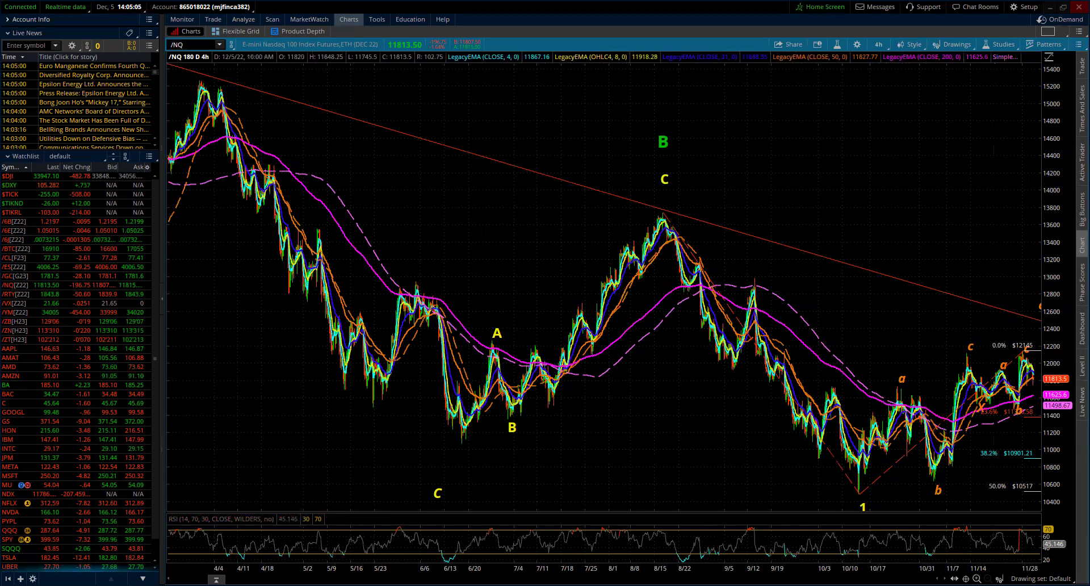
scroll(568, 568, up, 1)
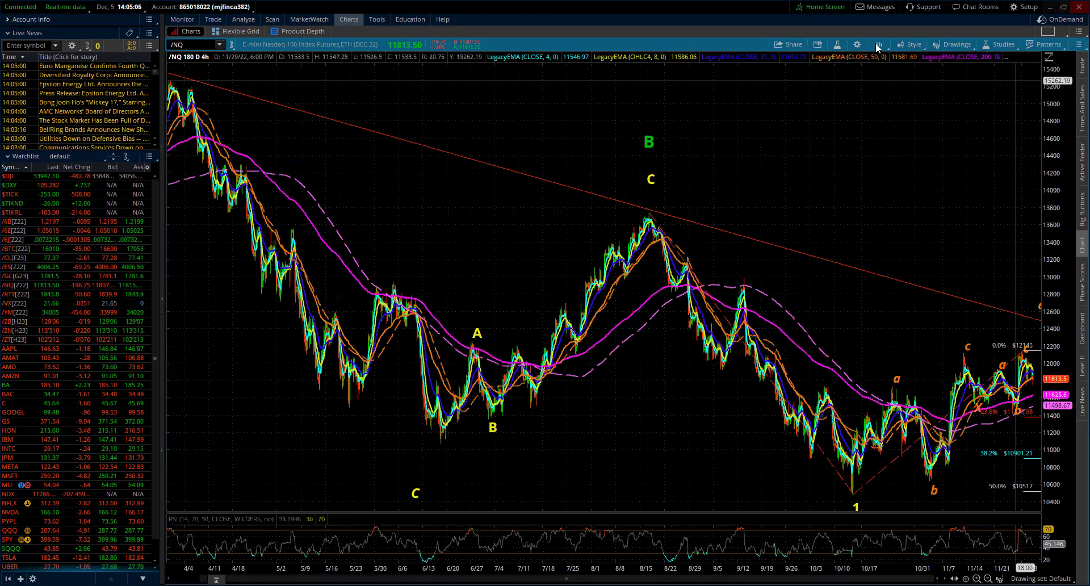
click(878, 44)
click(818, 151)
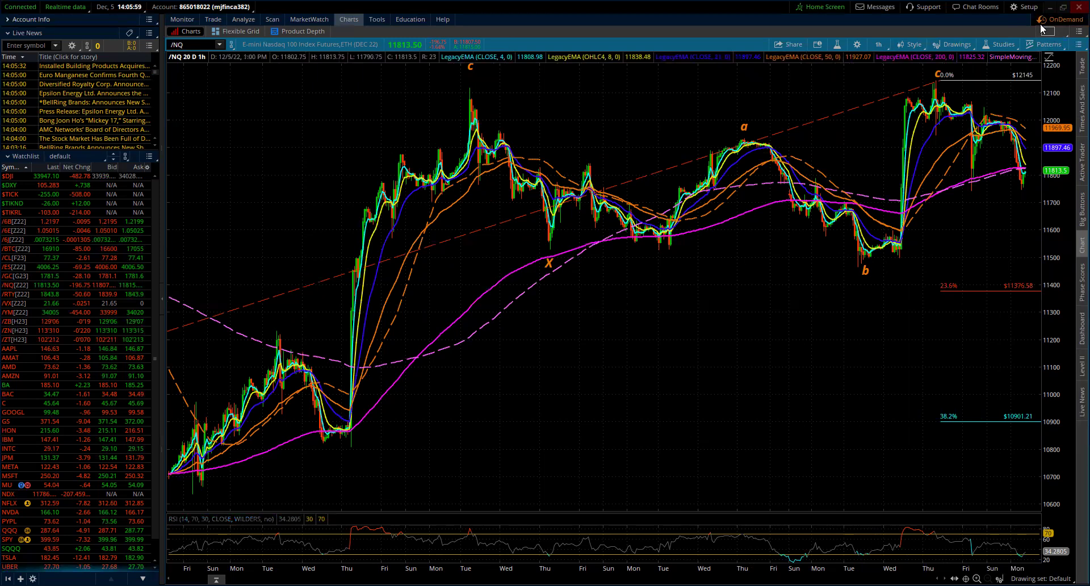
click(191, 45)
key(BackSpace)
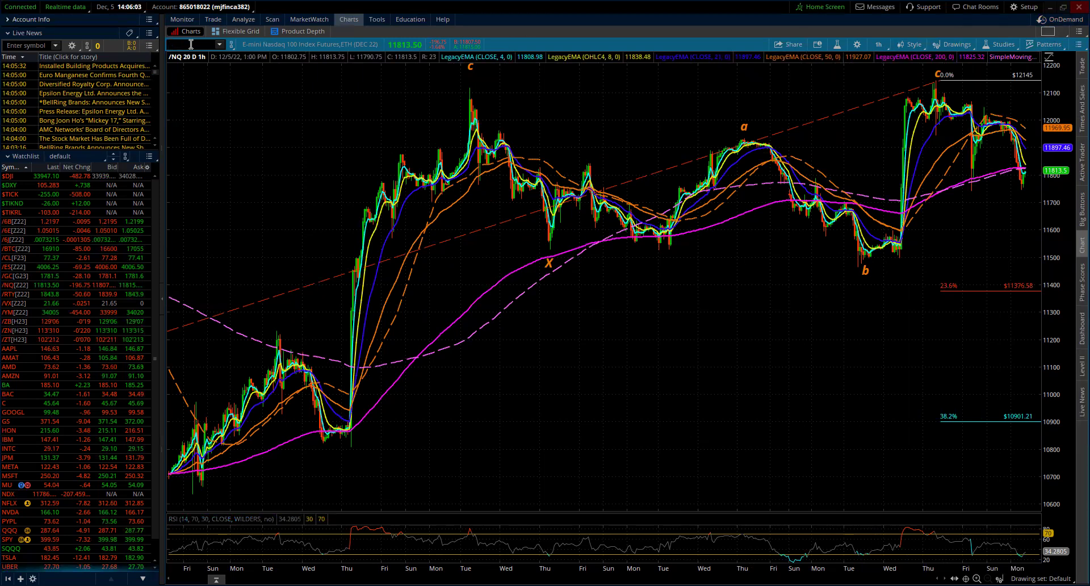
text(/ES)
key(Return)
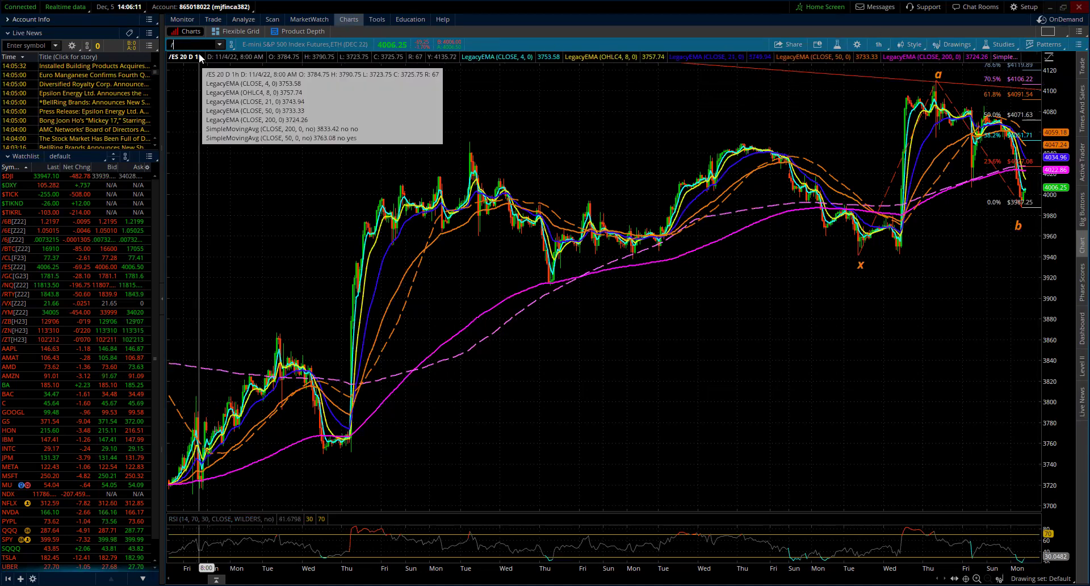
text(NQ)
key(Return)
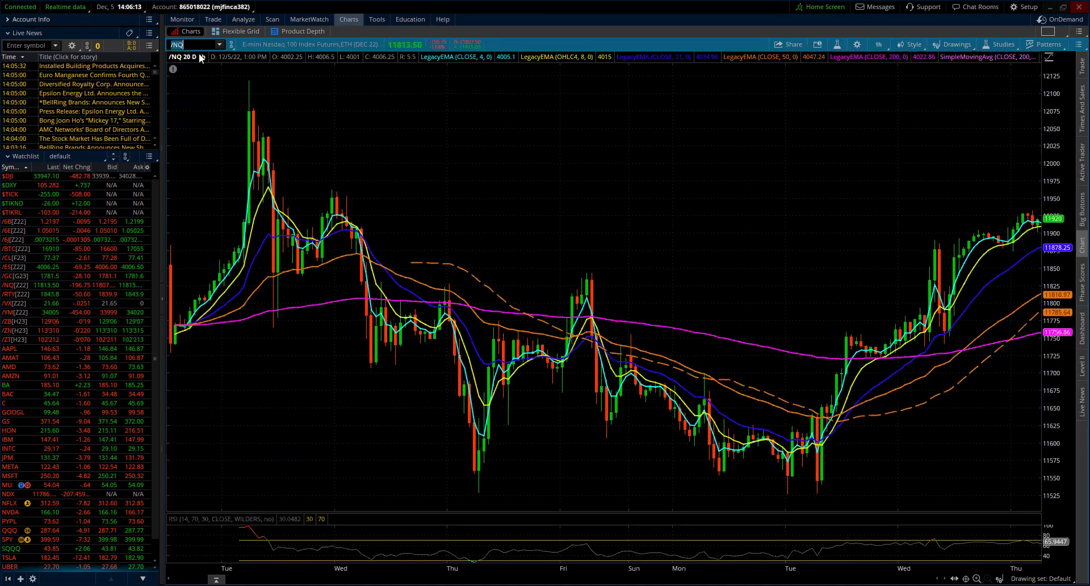